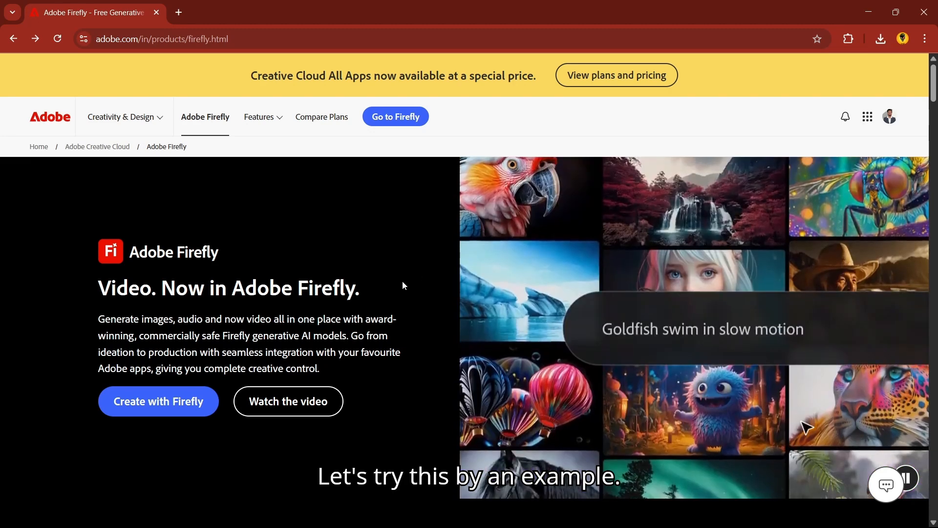
- Start creating with Firefly from its product page
scroll(402, 285, "down", 4)
scroll(51, 242, "up", 4)
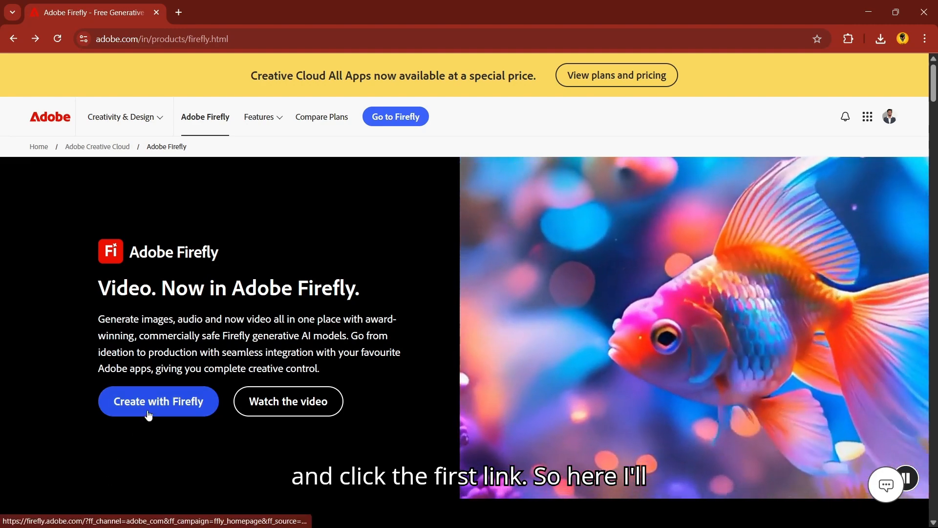
left_click(153, 405)
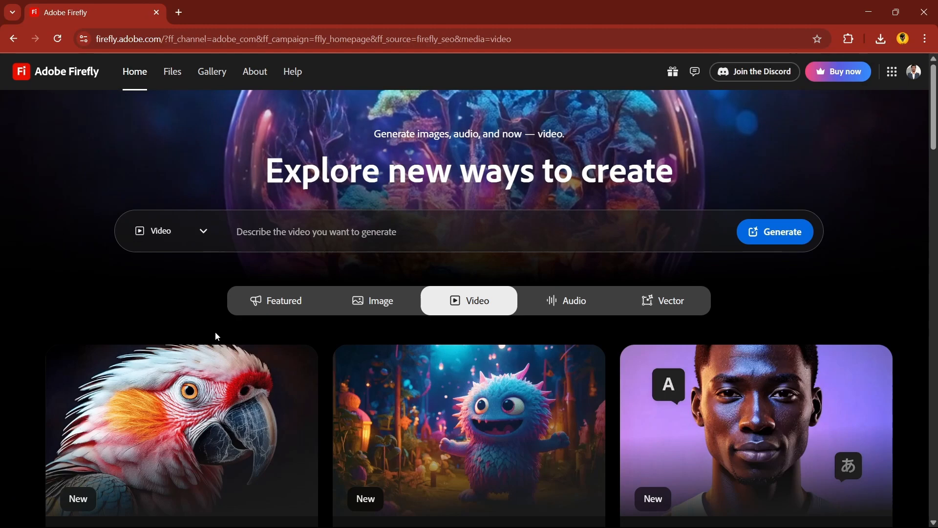
- Look over the video tools, switch to the Image category and open Text effects
scroll(217, 336, "down", 3)
scroll(216, 335, "down", 2)
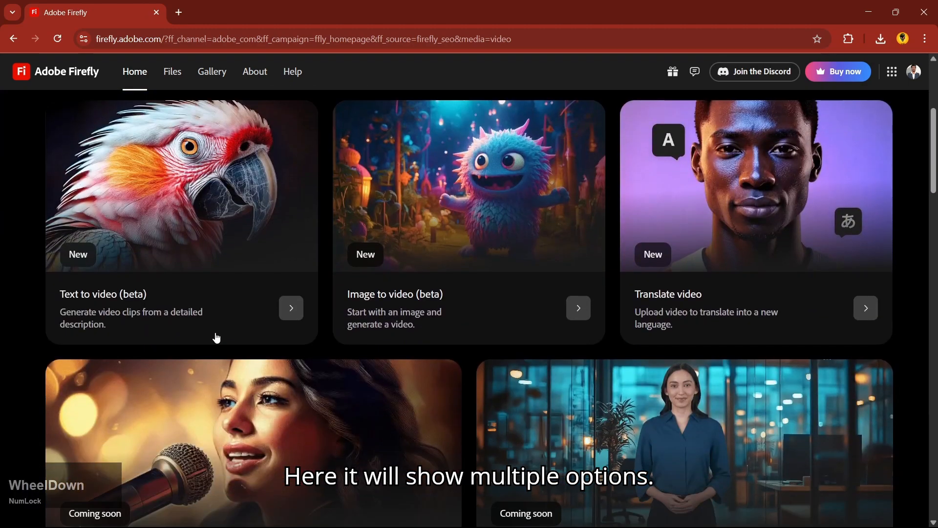
scroll(217, 337, "up", 3)
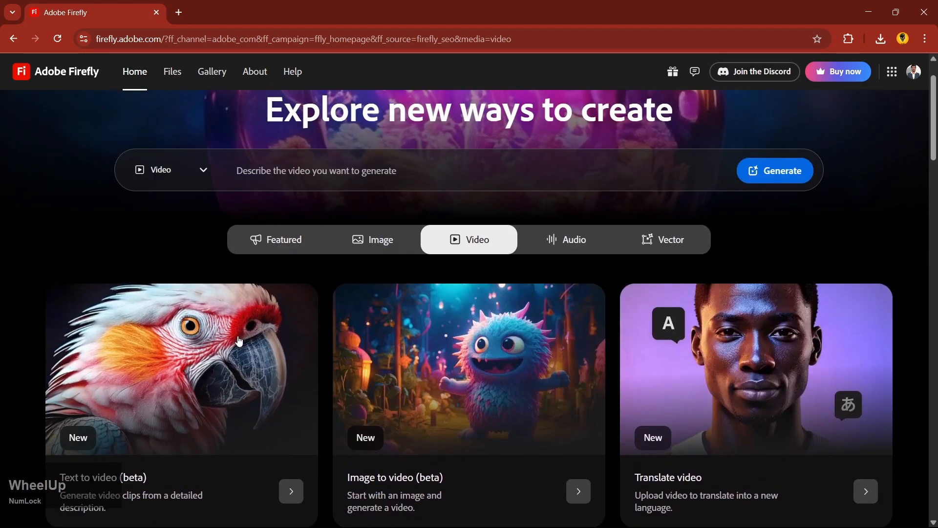
left_click(368, 241)
scroll(367, 241, "down", 6)
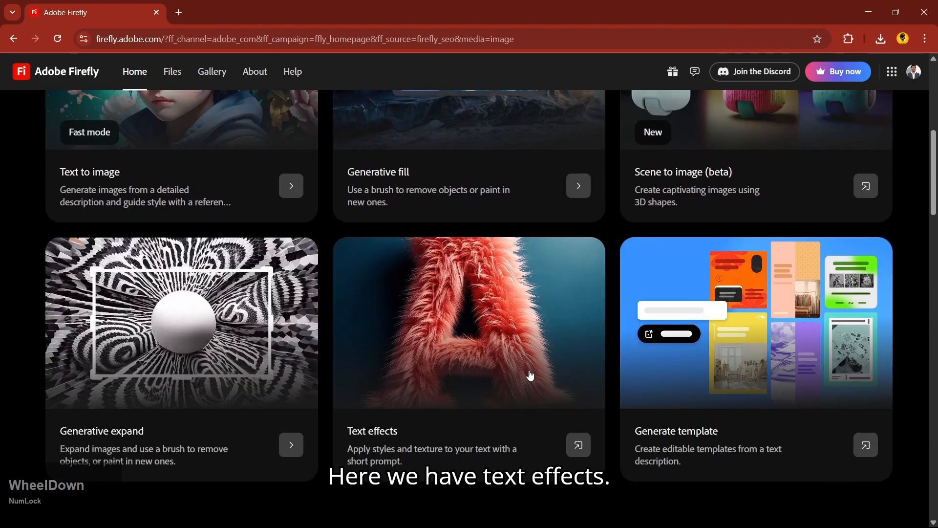
left_click(496, 314)
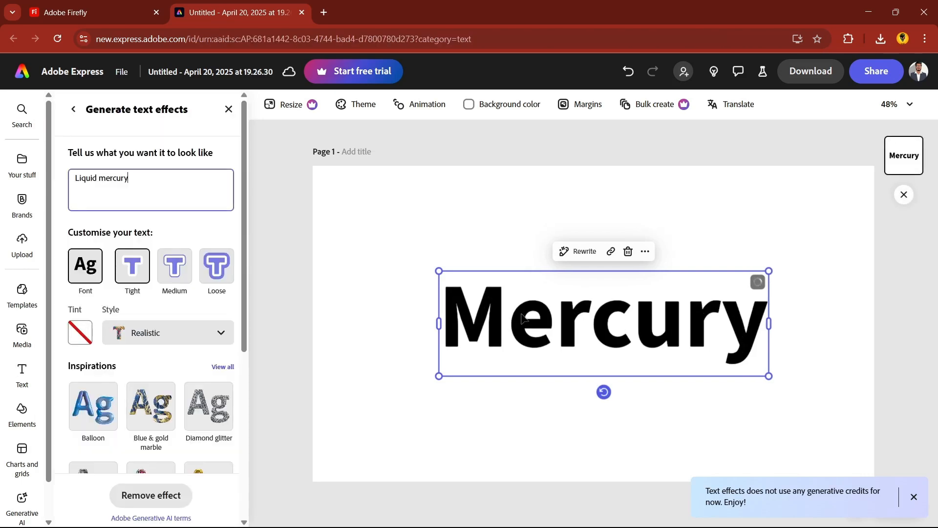
- Clear the sample description "Liquid mercury" from the text effect prompt
triple_click(189, 189)
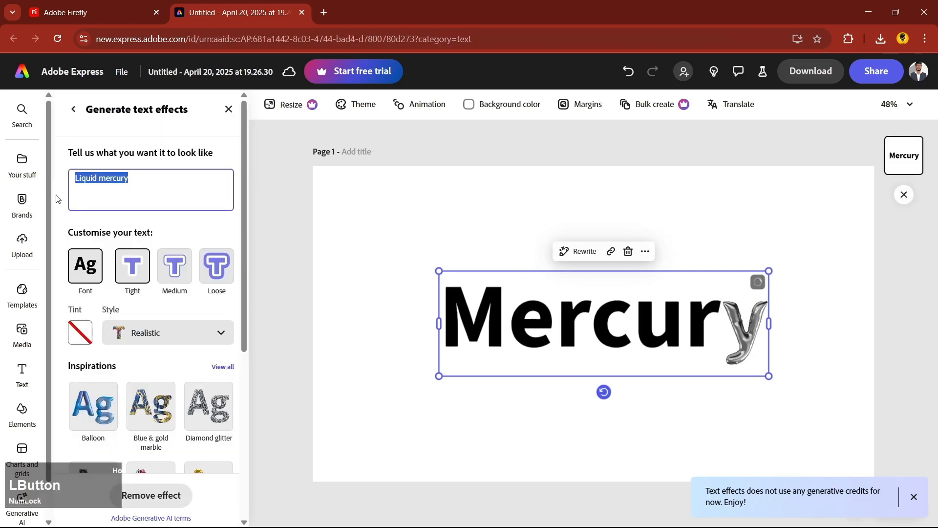
key("BackSpace")
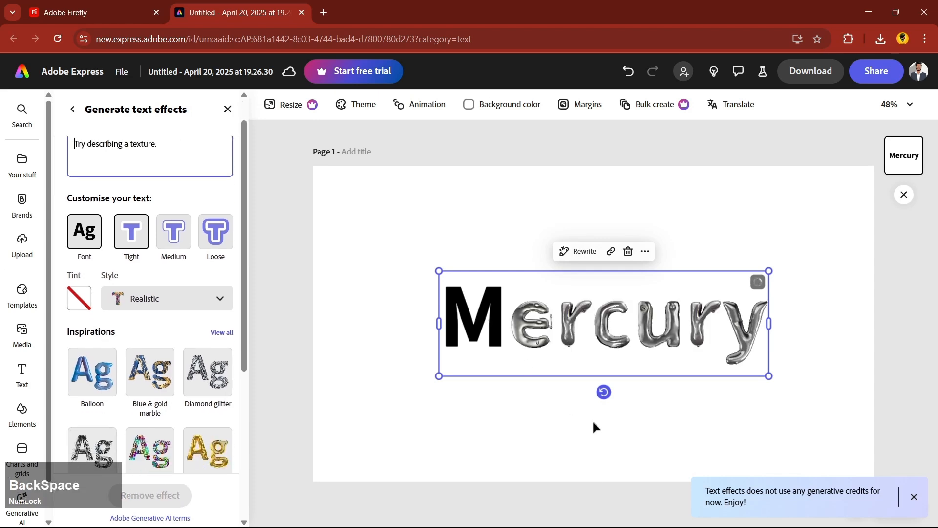
left_click(420, 192)
- Replace the sample word "Mercury" on the canvas with "Dream"
left_click(475, 304)
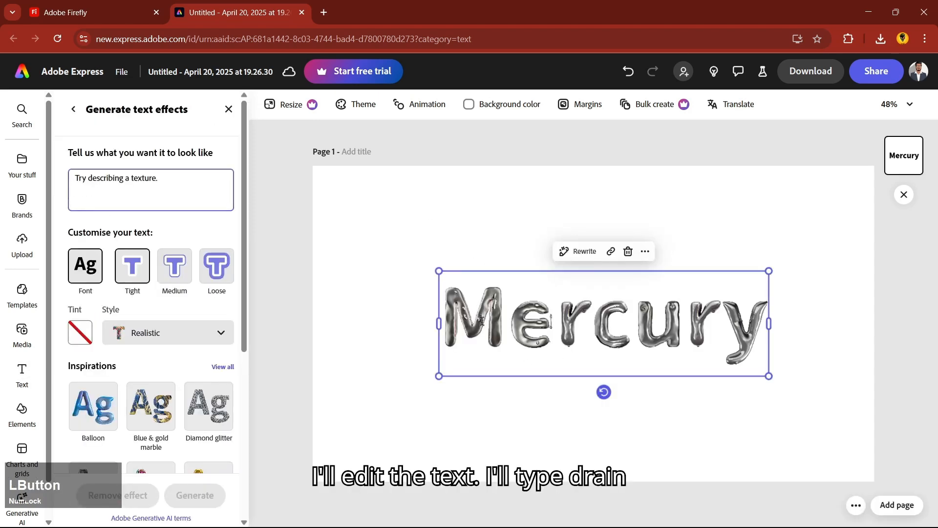
double_click(481, 319)
key("Caps_Lock")
key("Caps_Lock")
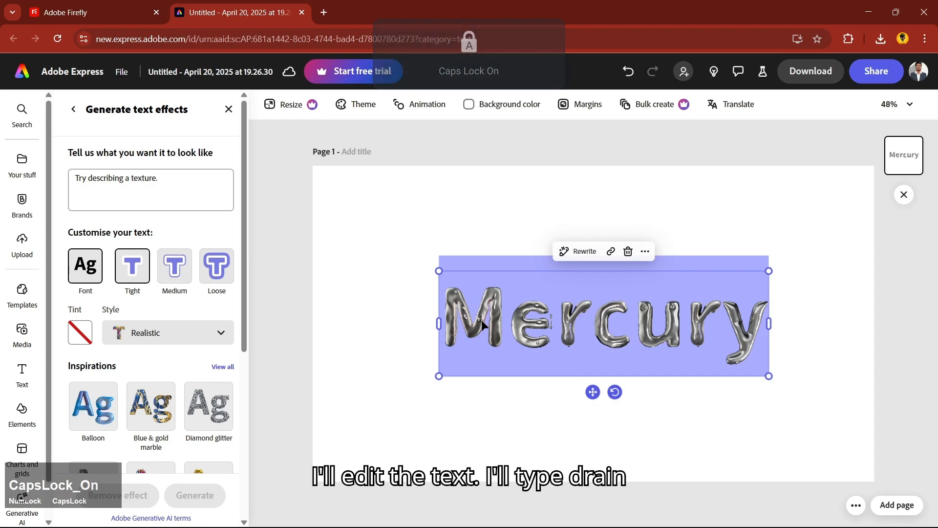
type("Dream")
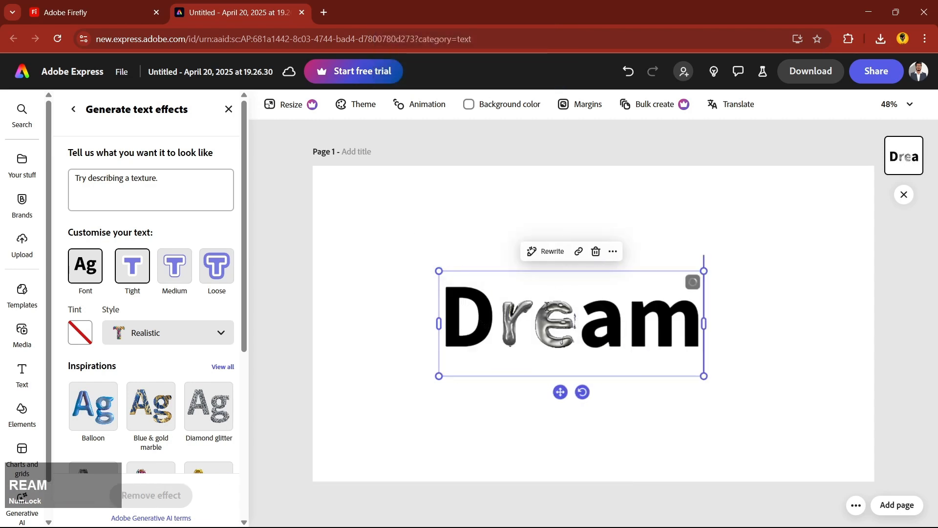
left_click(612, 224)
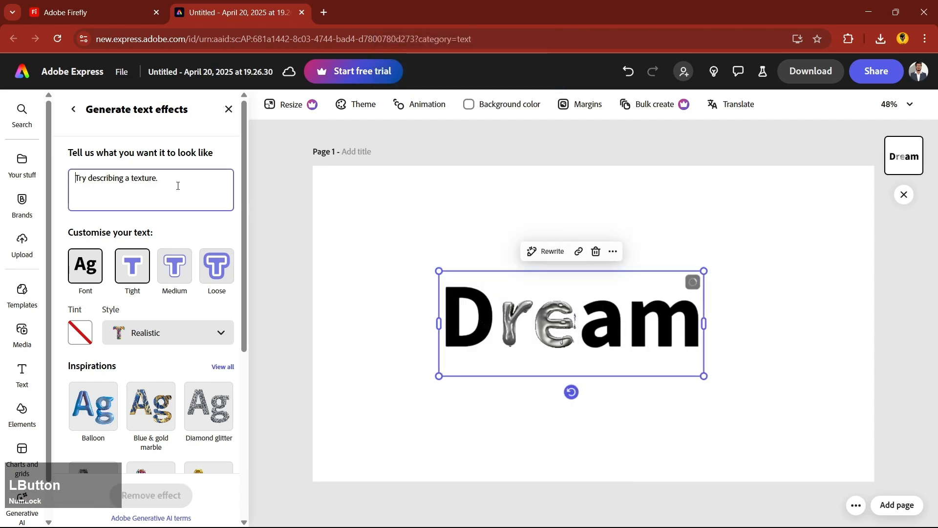
- Describe the text effect as "shiny 3d metallic chrome with light reflections"
scroll(176, 186, "down", 5)
scroll(167, 267, "up", 5)
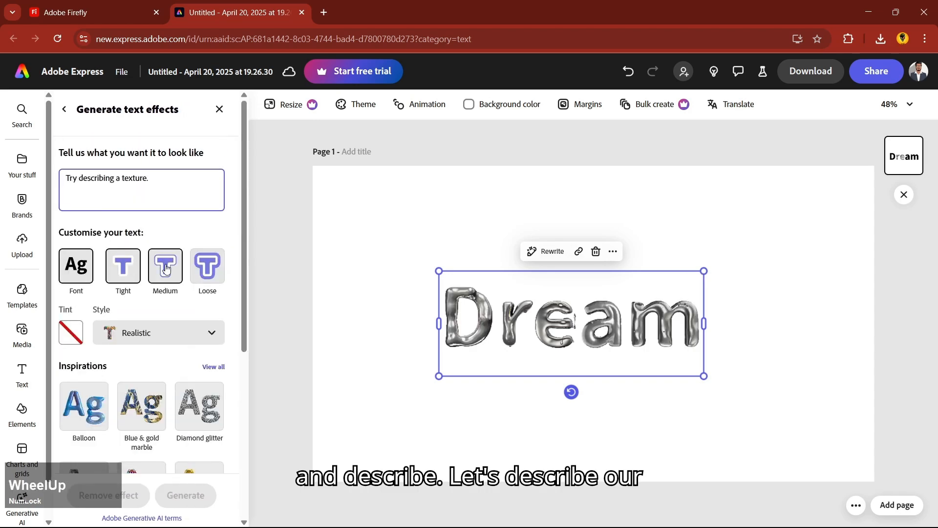
left_click(155, 183)
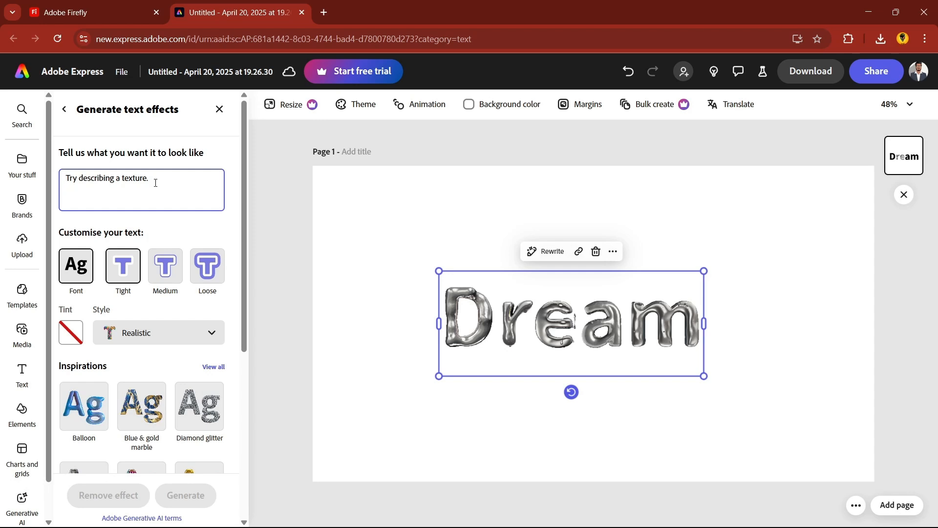
type("shiny")
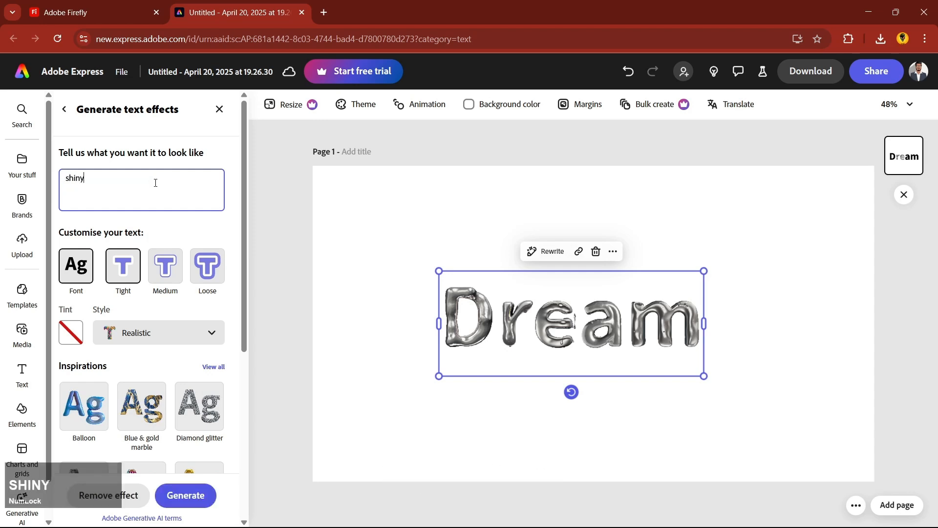
type(" 3")
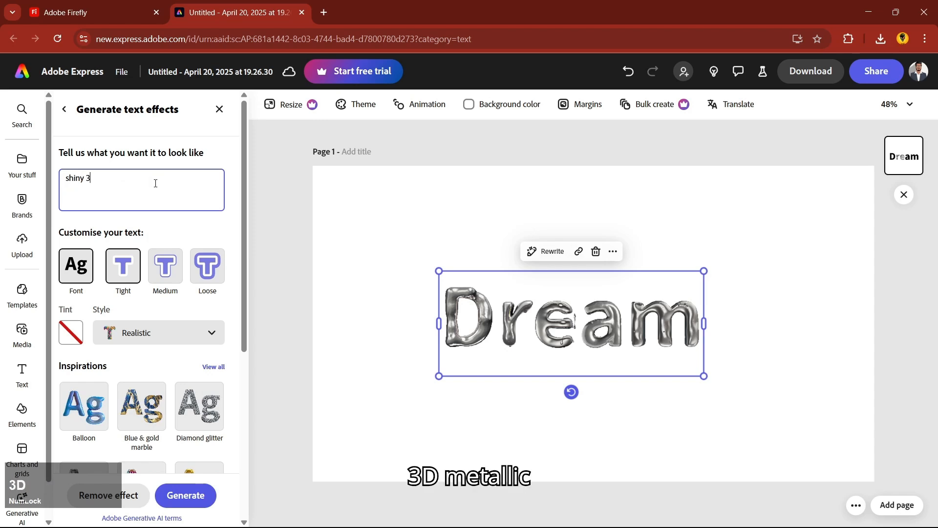
type("d metall")
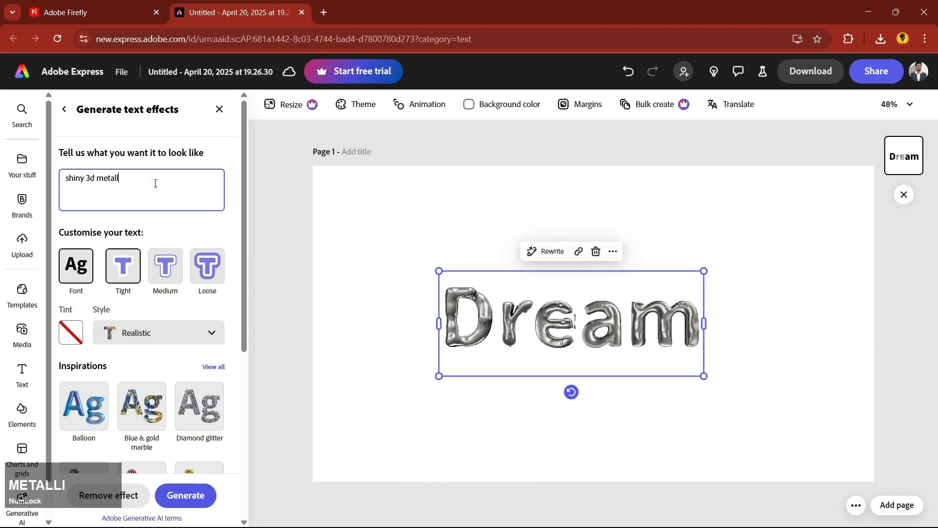
type("ic c")
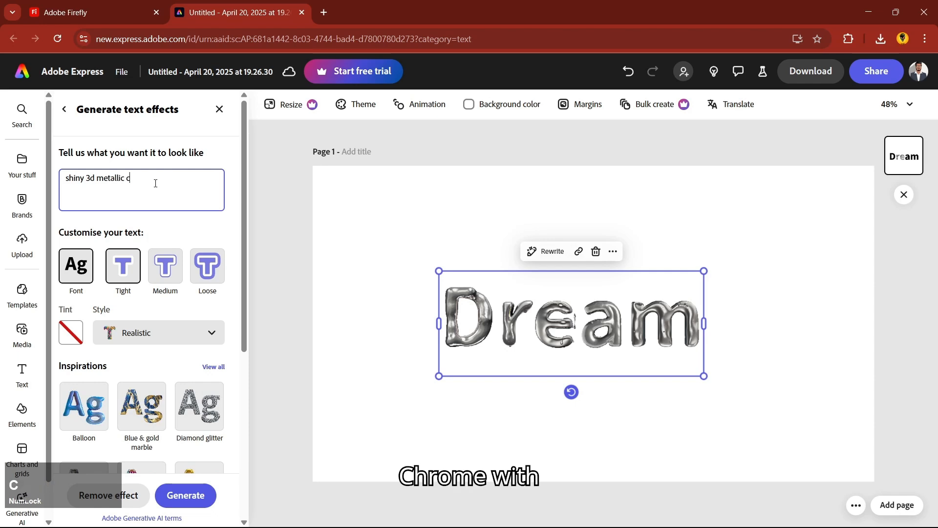
type("hrome wi")
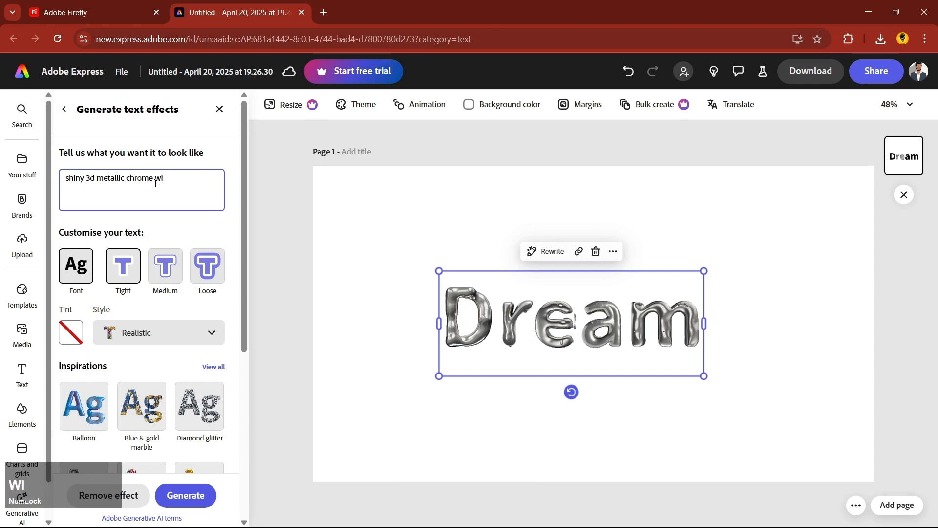
type("th li")
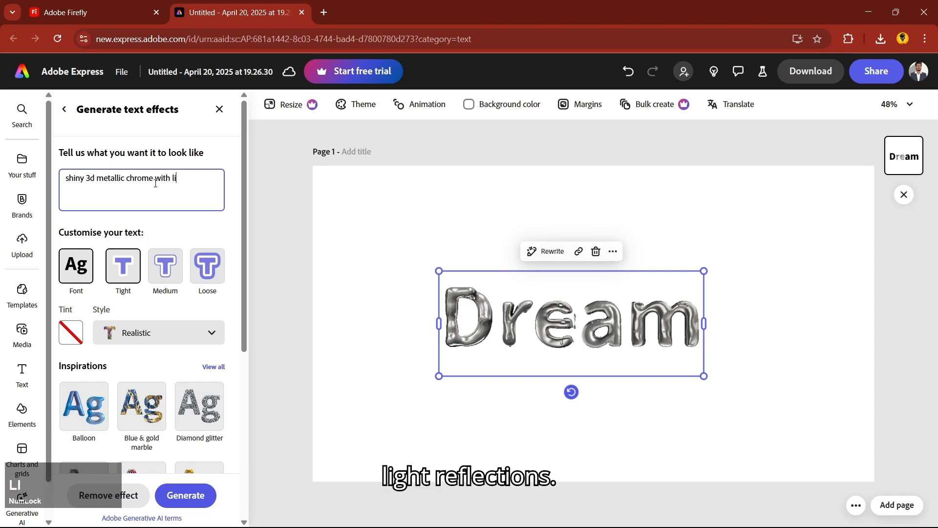
type("ght reflections")
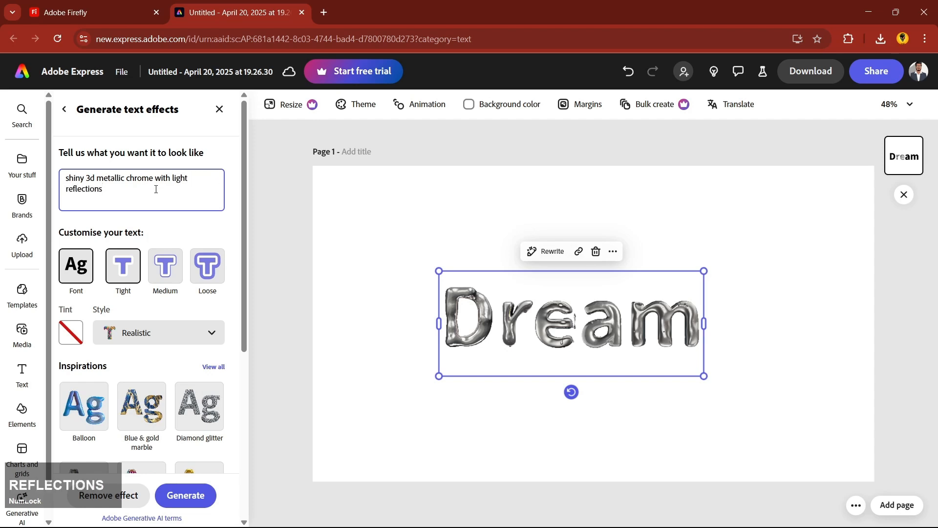
- Generate the chrome effect for the "Dream" text from the entered description
scroll(119, 346, "down", 1)
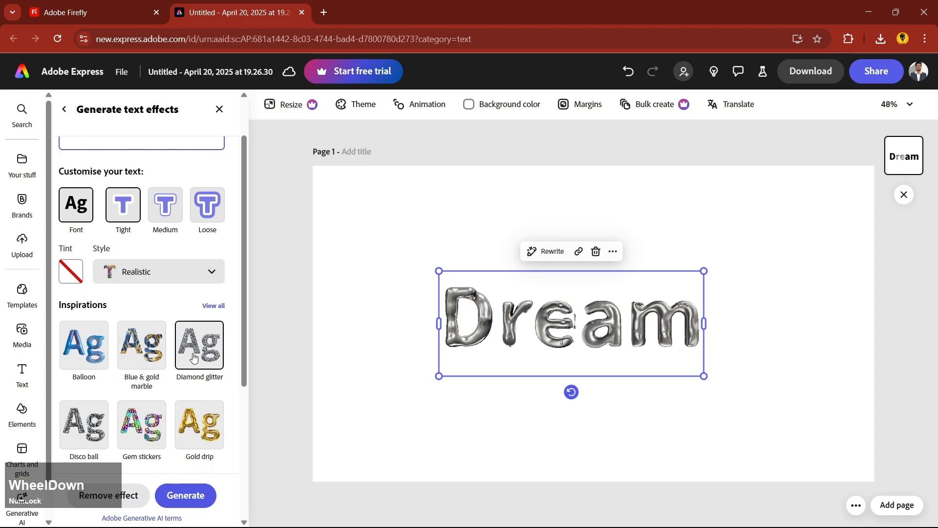
scroll(193, 357, "down", 1)
scroll(163, 429, "down", 2)
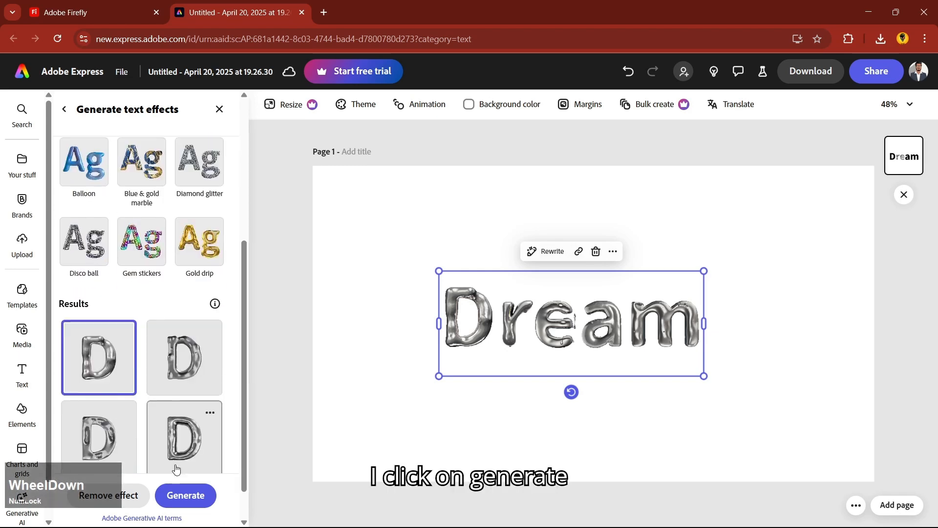
left_click(186, 495)
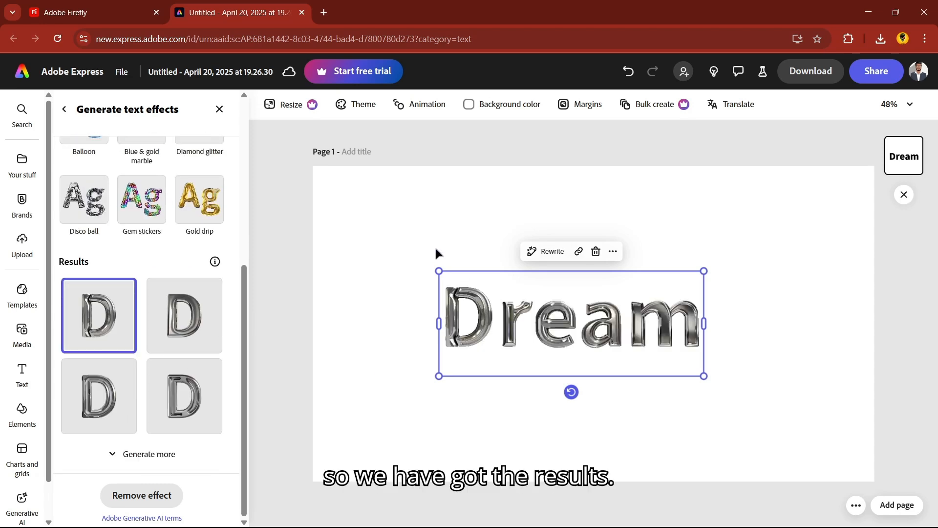
- View the "Dream" text deselected, then reselect it and bring up its generated effect results
left_click(443, 231)
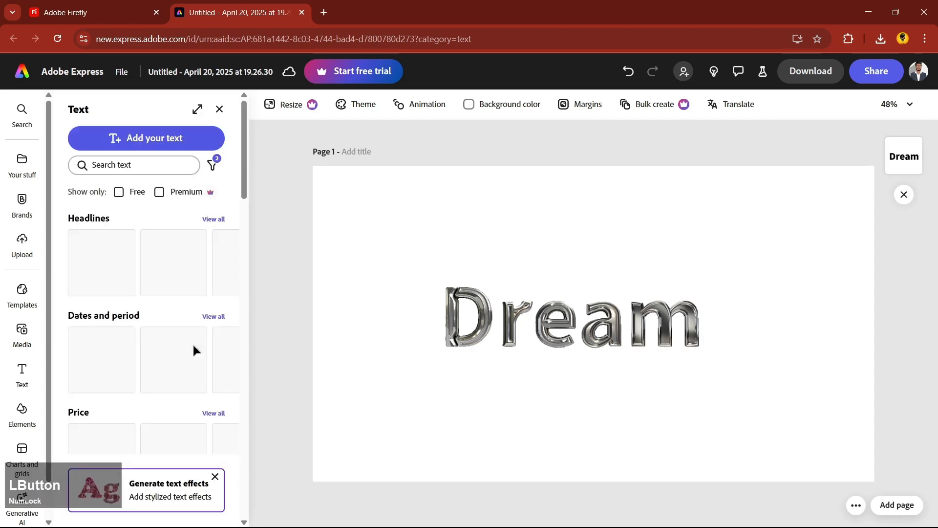
scroll(140, 355, "down", 3)
scroll(140, 354, "down", 3)
left_click(572, 322)
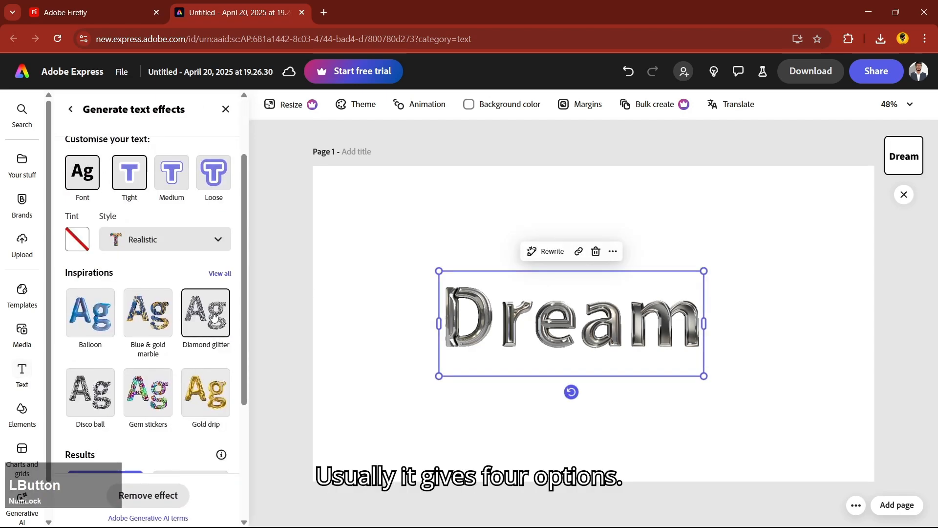
scroll(156, 326, "down", 5)
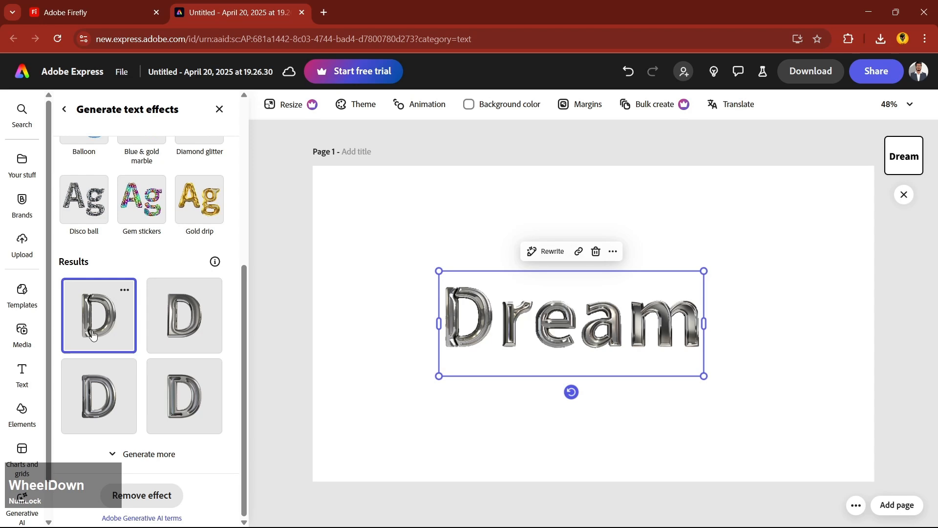
- Try the generated chrome variations on the "Dream" text and apply the third one
left_click(169, 344)
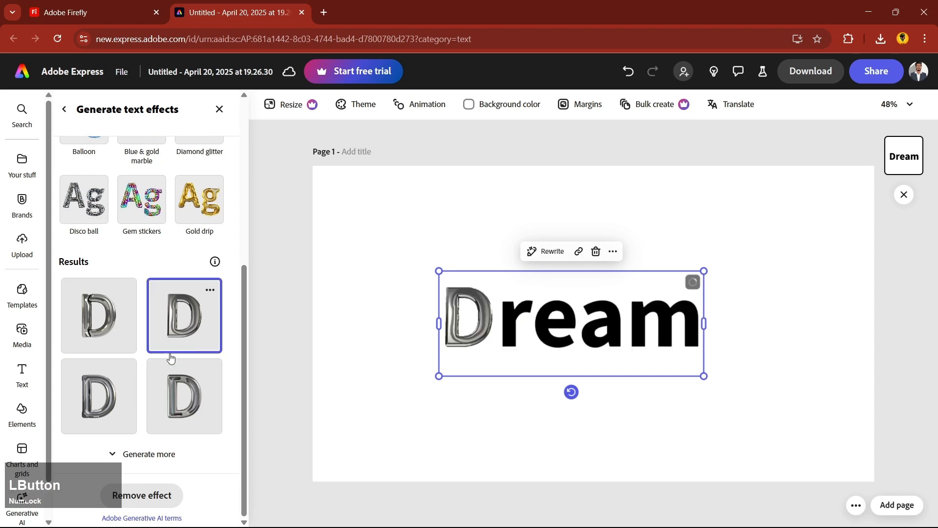
left_click(164, 408)
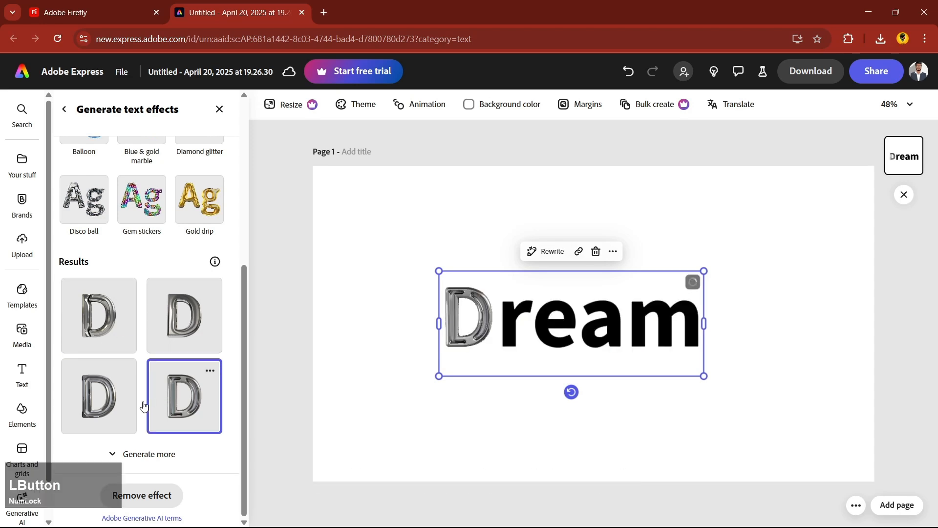
left_click(95, 351)
left_click(179, 393)
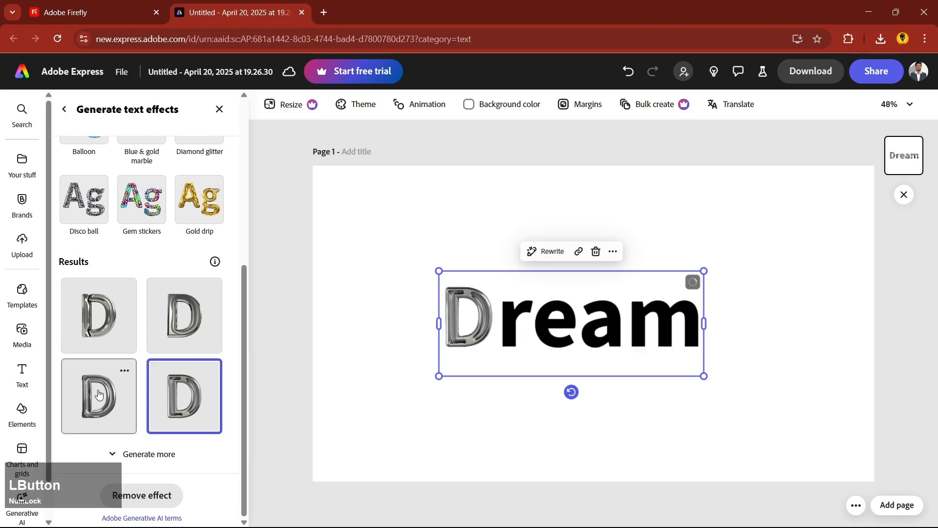
left_click(99, 394)
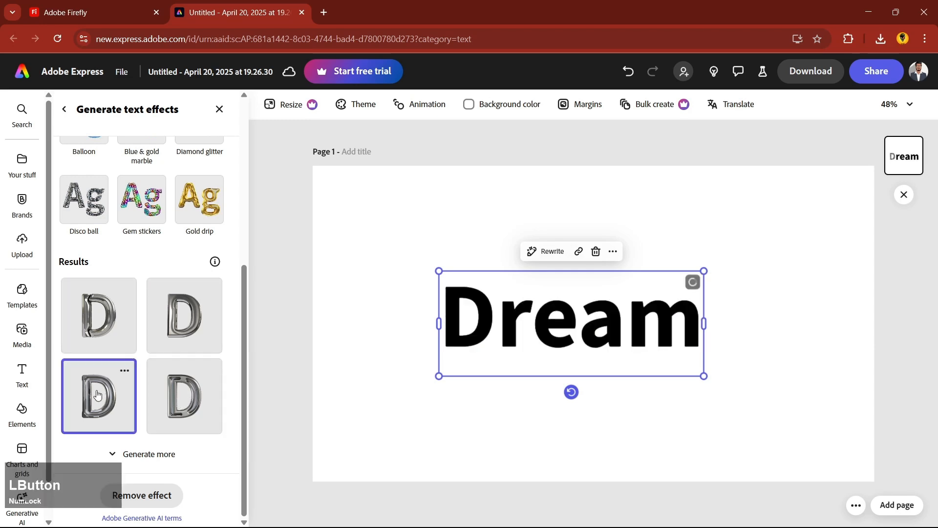
left_click(186, 330)
left_click(178, 402)
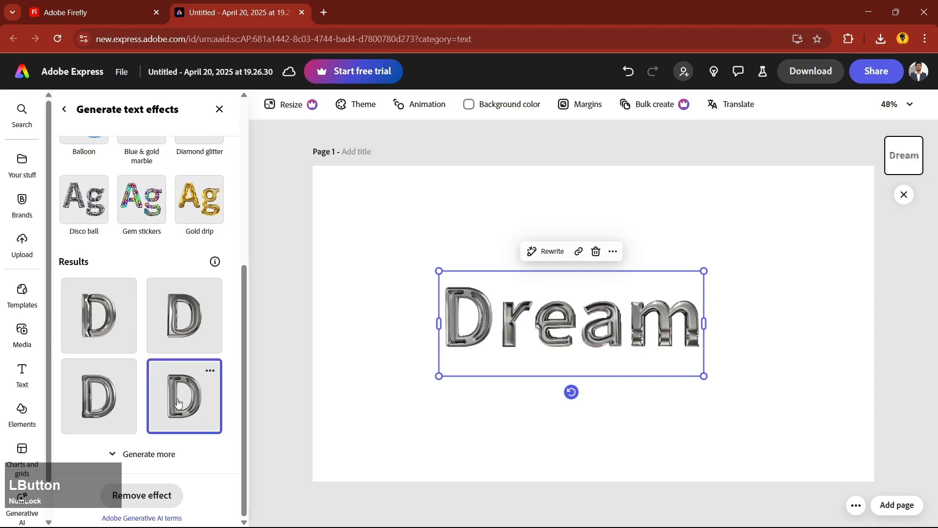
left_click(99, 398)
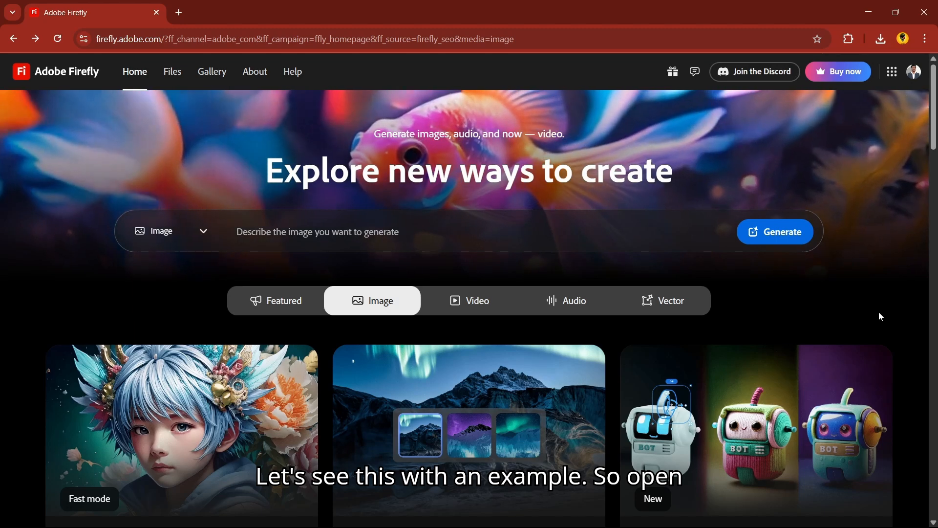
- Open the Text to image tool from the Image category on the Firefly home page
scroll(102, 226, "down", 3)
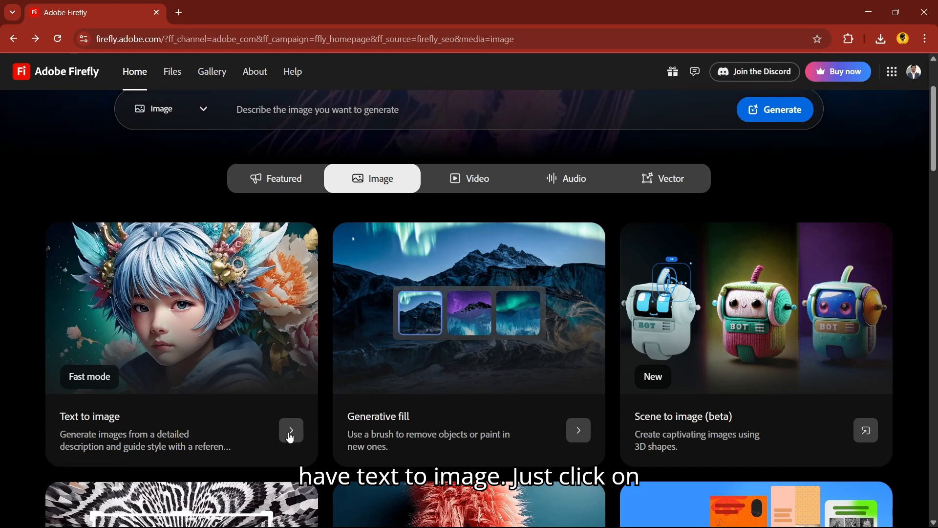
left_click(207, 396)
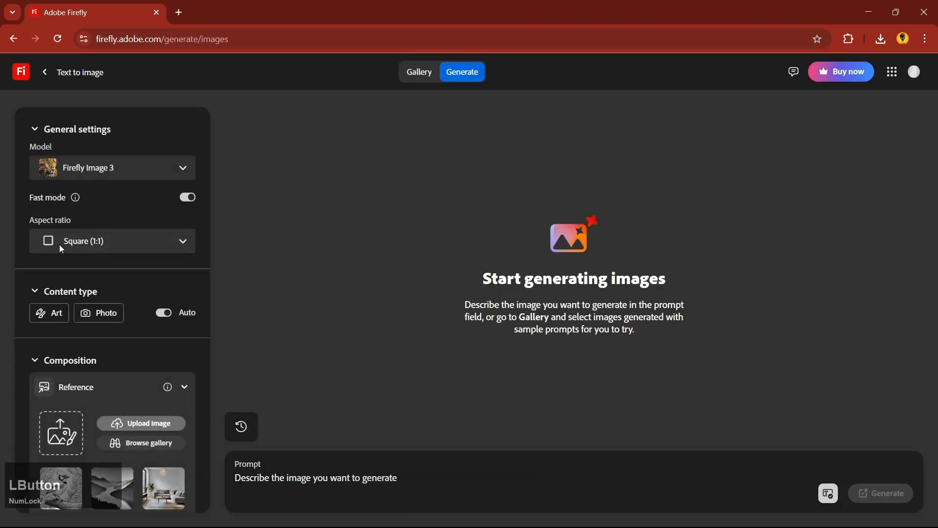
- Upload the Sketch image from Downloads as the composition reference, accepting the image-rights notice
scroll(110, 219, "down", 2)
scroll(123, 207, "up", 2)
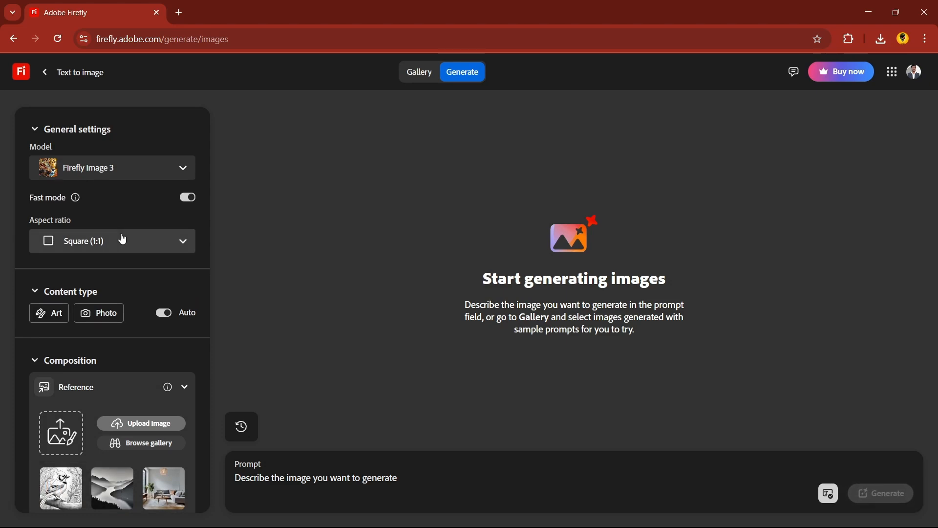
scroll(99, 327, "down", 2)
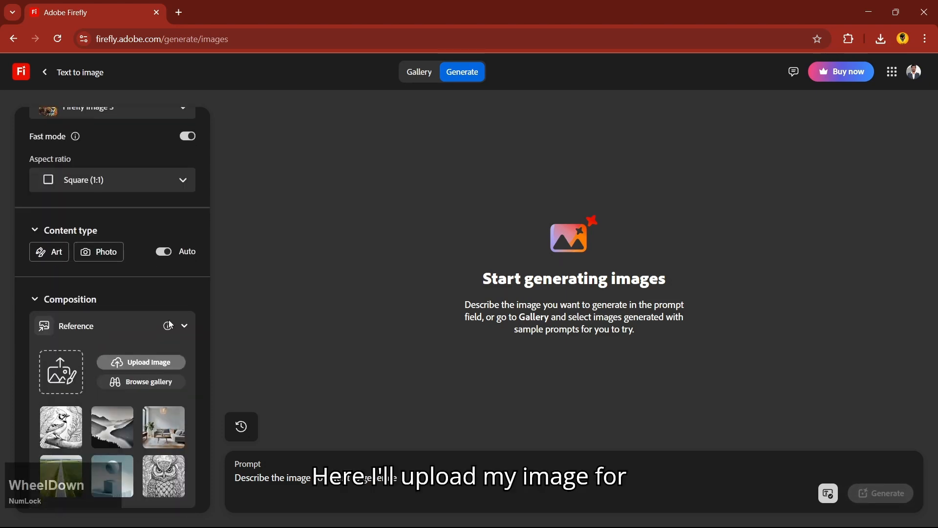
left_click(59, 375)
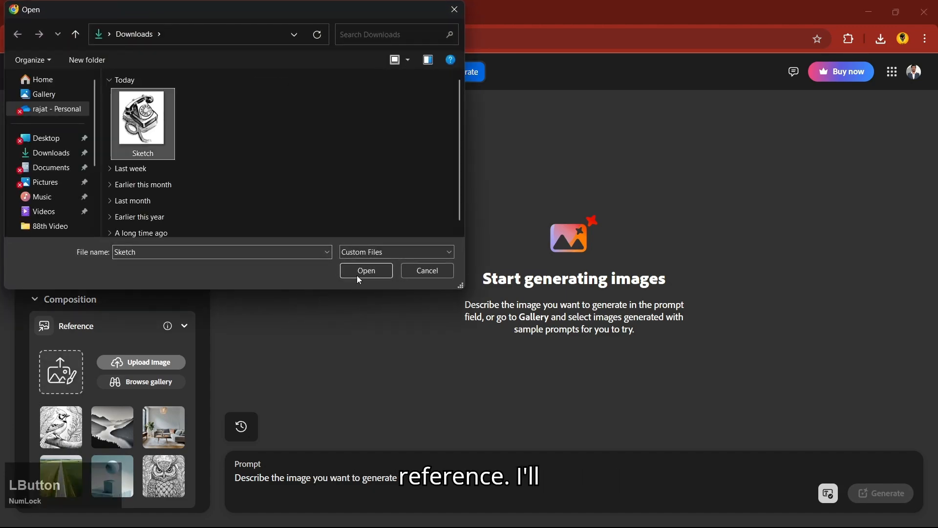
left_click(359, 274)
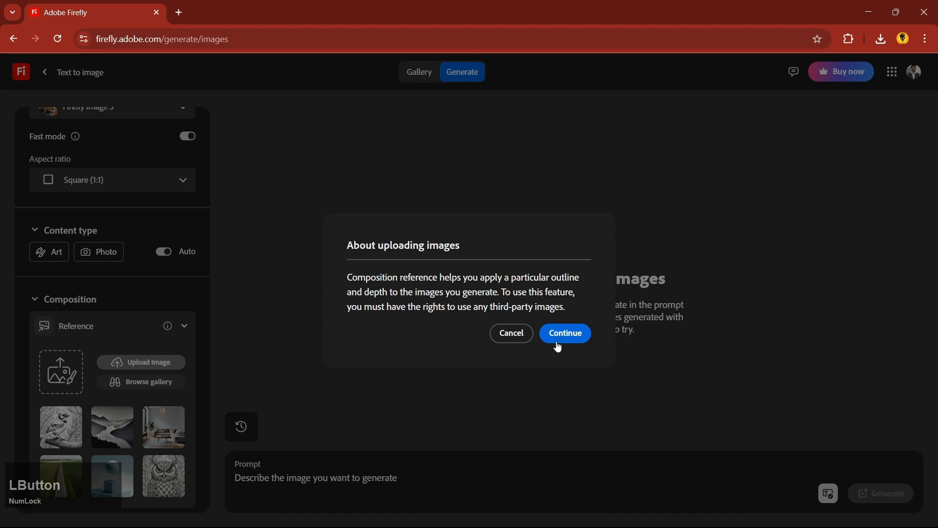
left_click(565, 333)
scroll(153, 319, "down", 1)
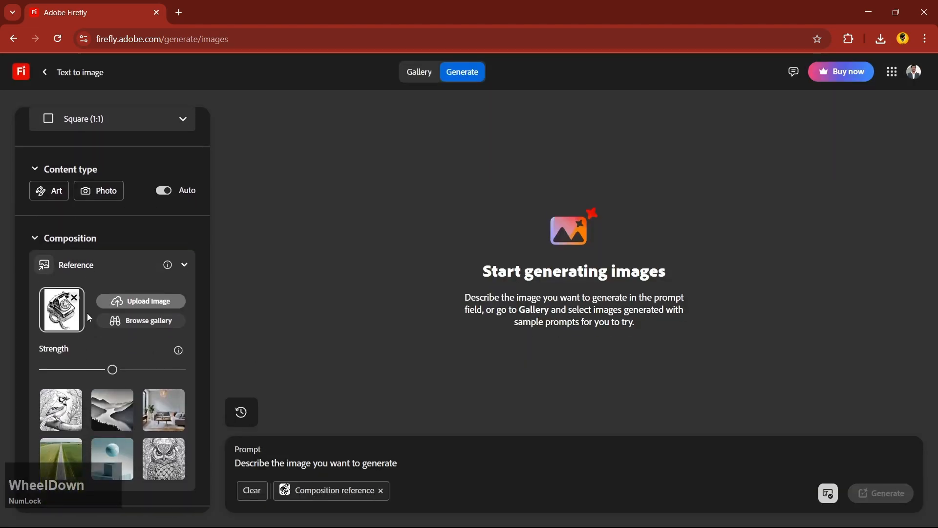
- Enter the image prompt "futuristic sunset lighting, cyberpunk style"
scroll(89, 318, "up", 3)
left_click(401, 467)
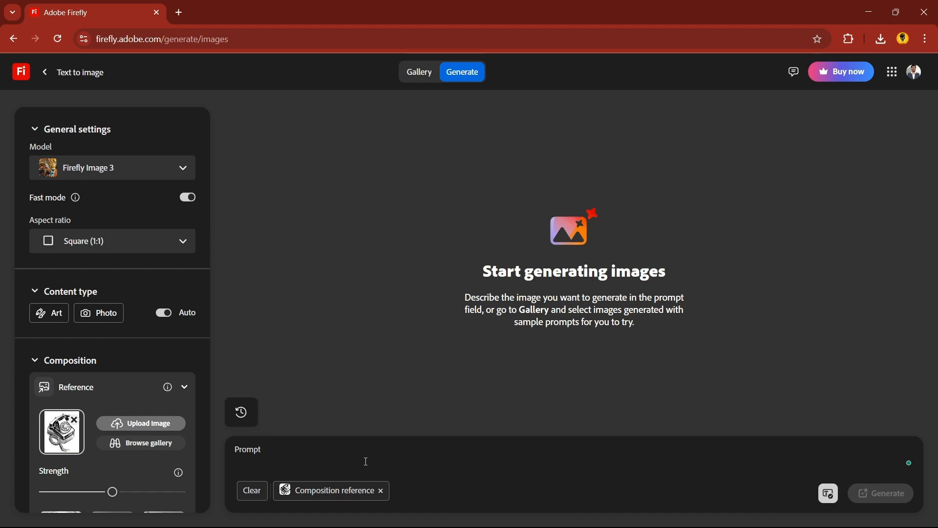
scroll(122, 446, "down", 1)
type("f")
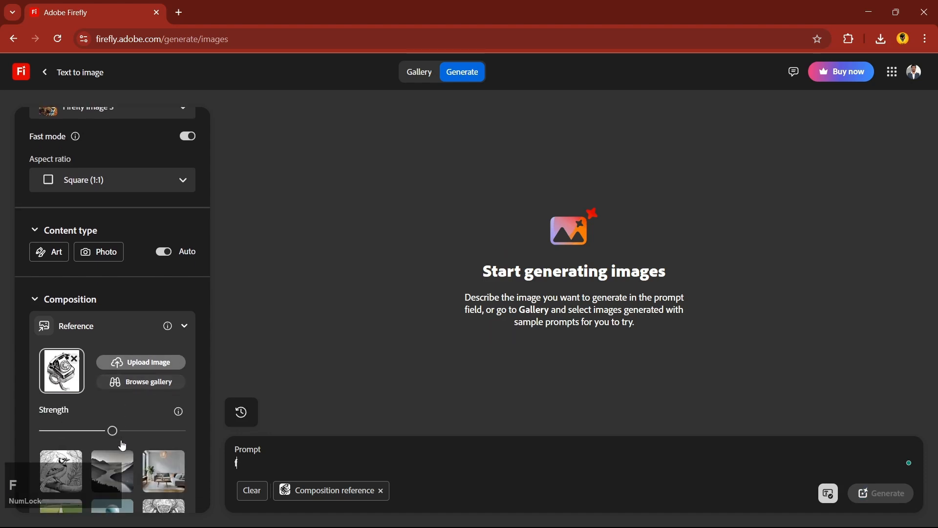
type("utur")
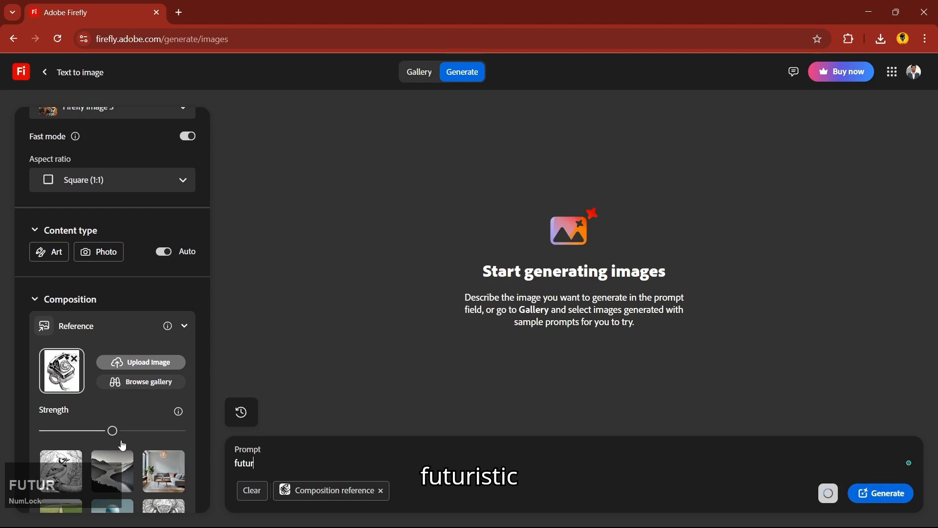
type("isti")
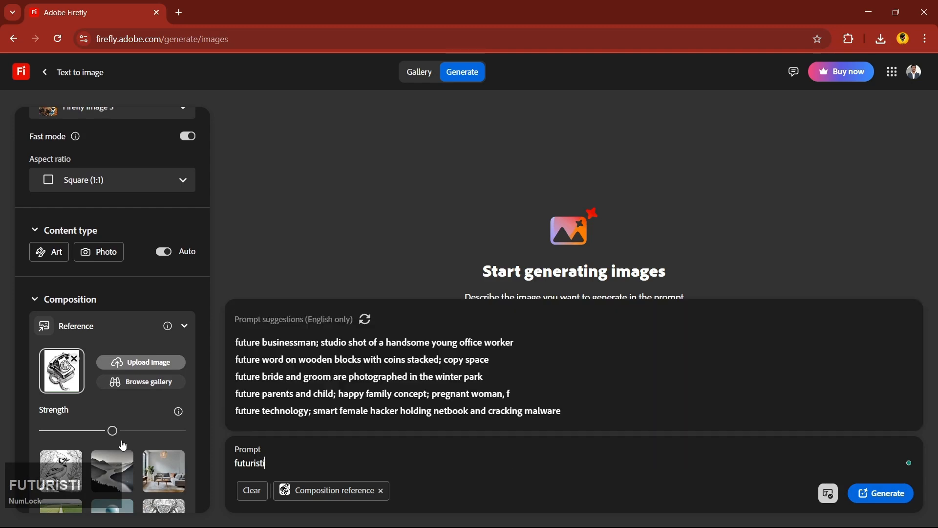
type("c ")
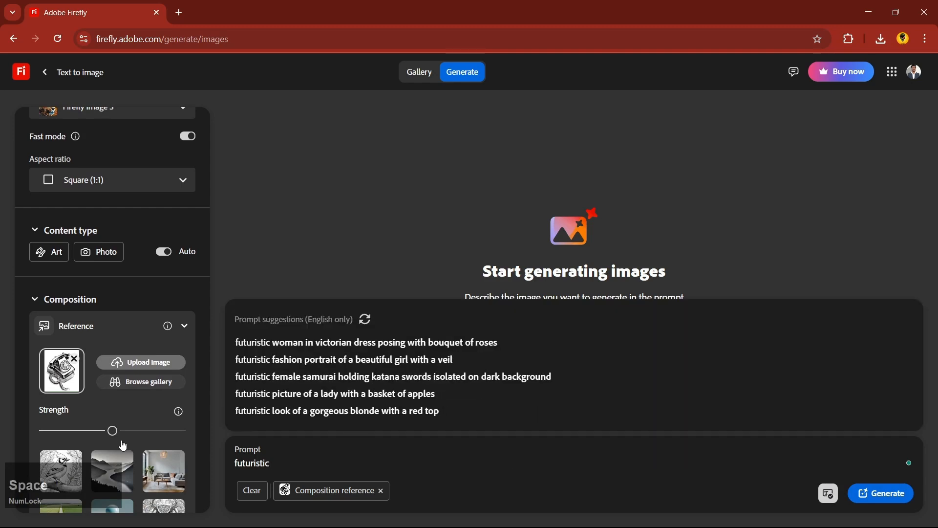
type("su")
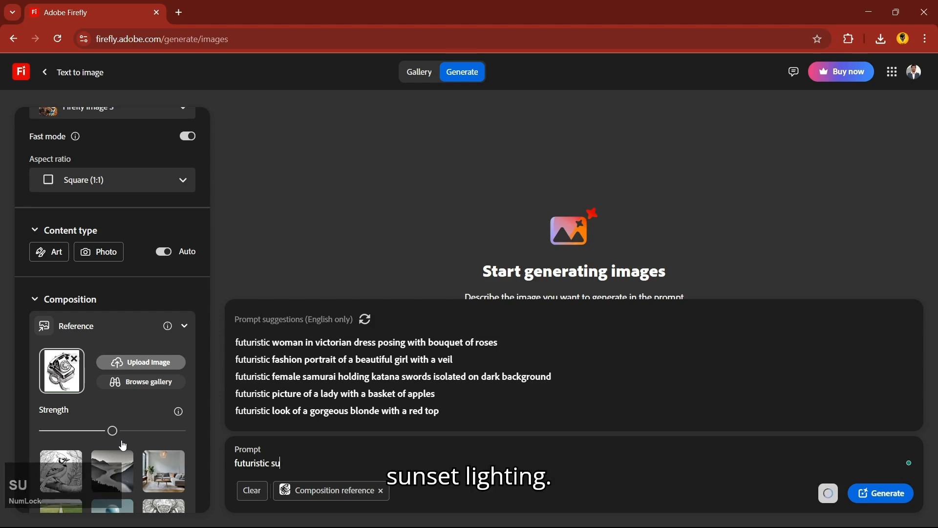
type("nset lightin")
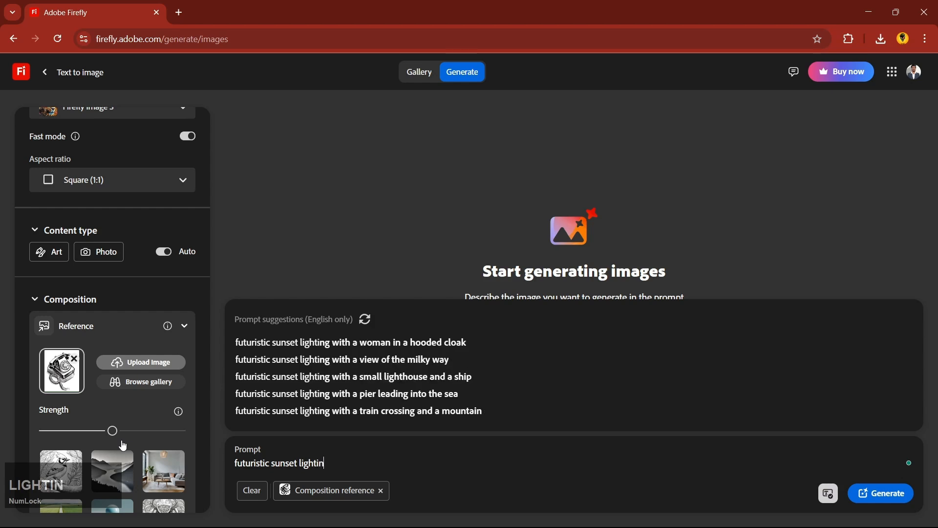
type("g, c")
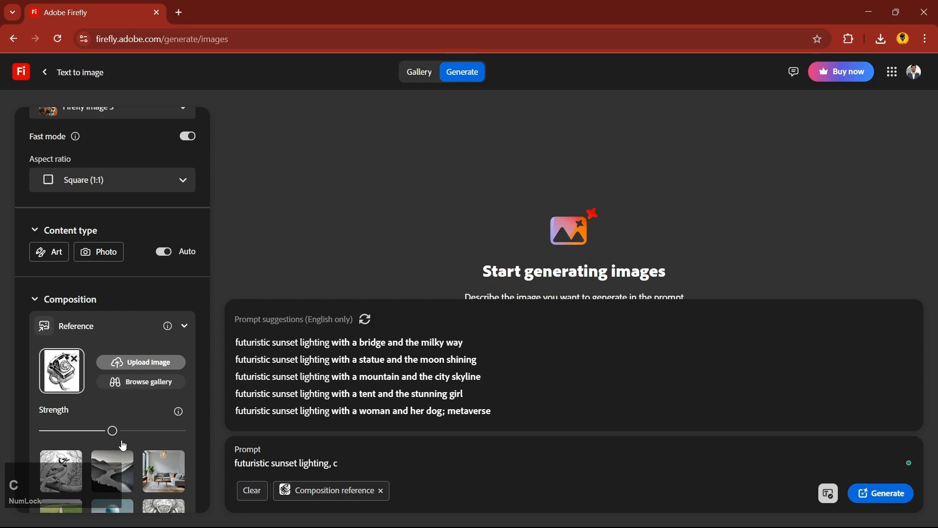
type("yberp")
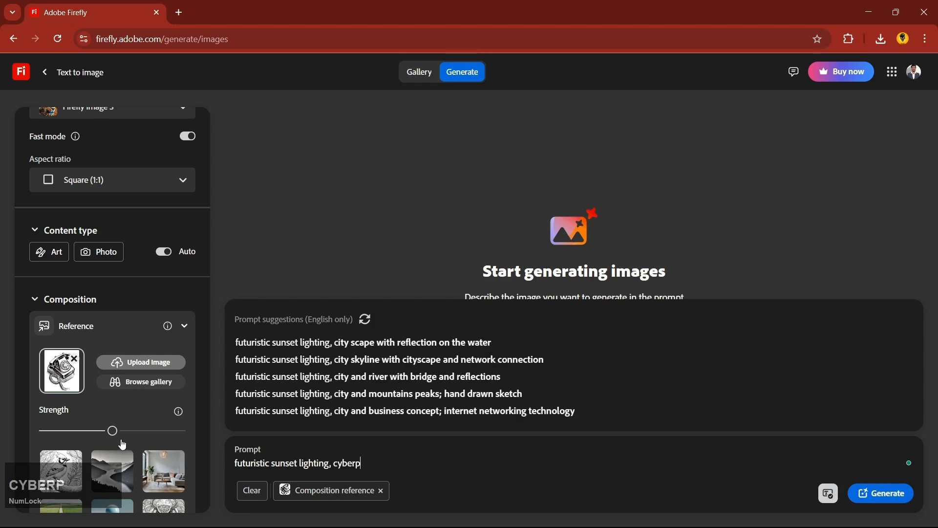
type("unk sty")
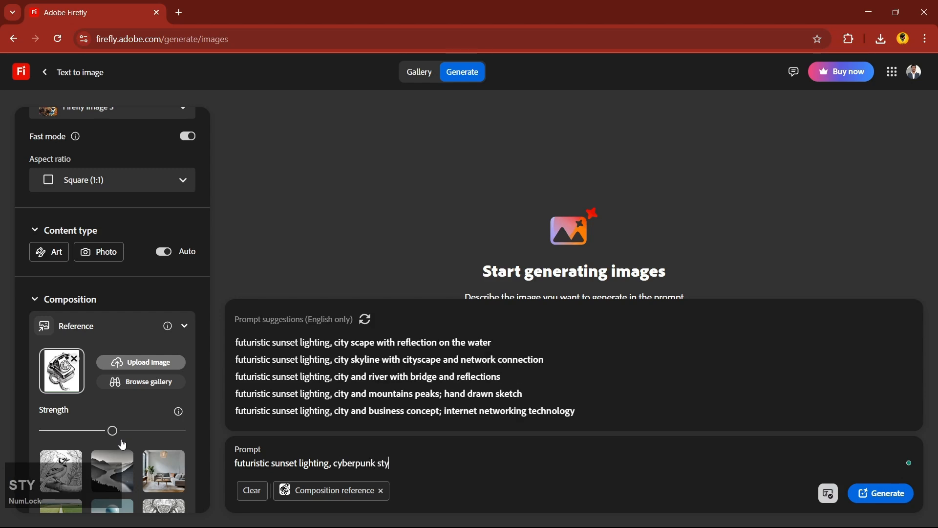
type("le")
- Set the sample picture of a figure in a pink-and-blue neon ring as the style reference and generate the images
scroll(65, 428, "down", 6)
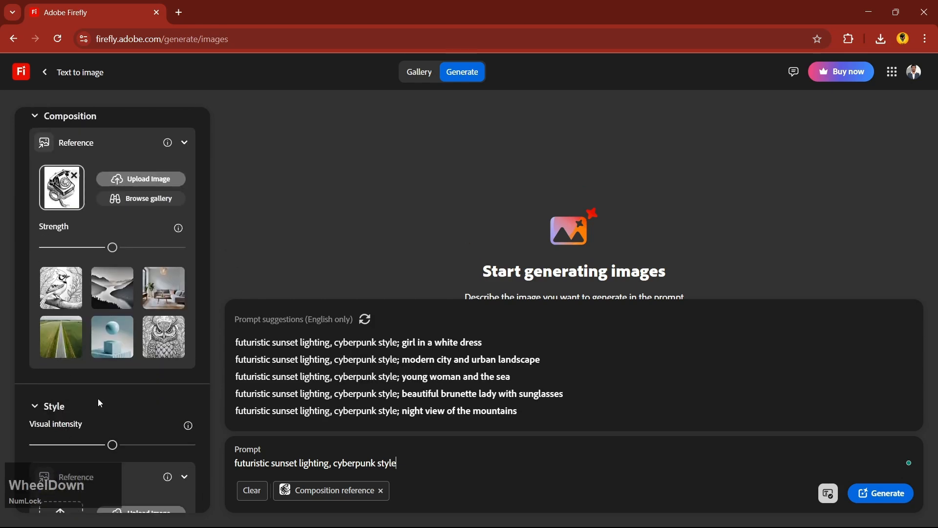
scroll(100, 395, "down", 3)
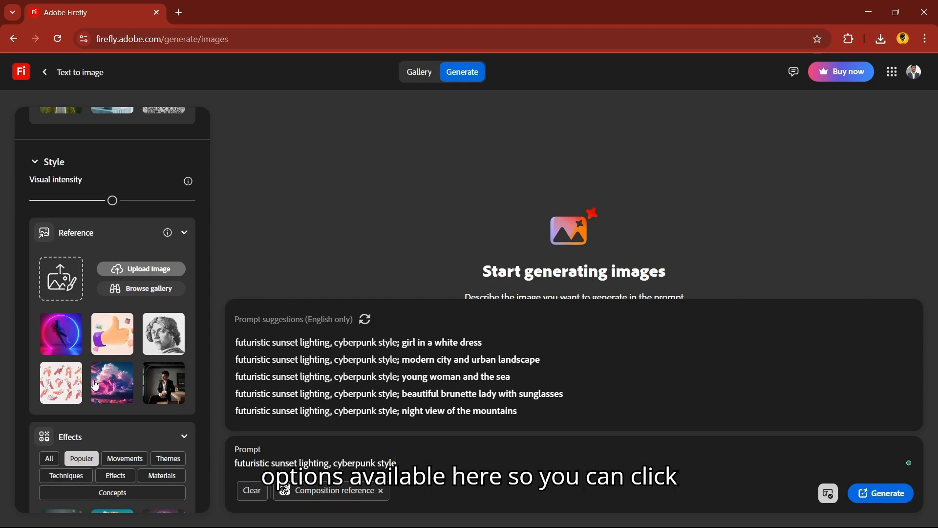
left_click(69, 342)
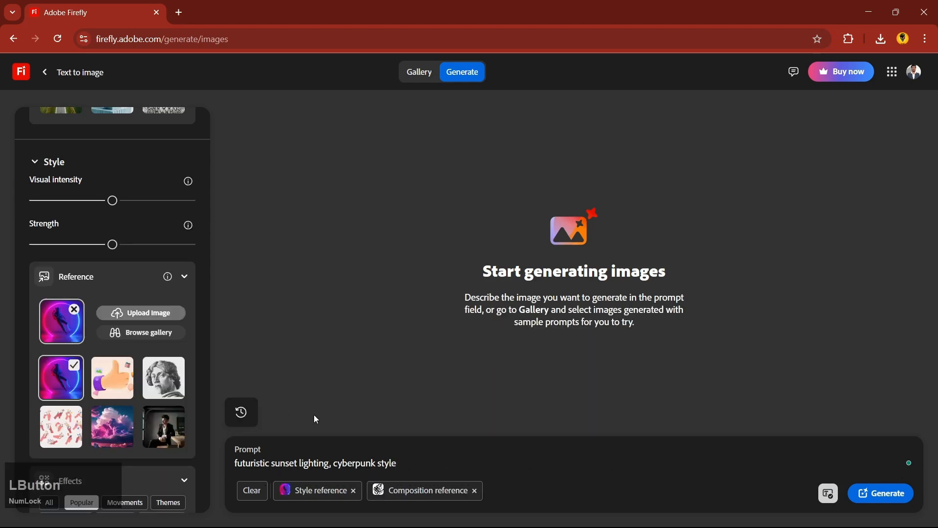
left_click(882, 493)
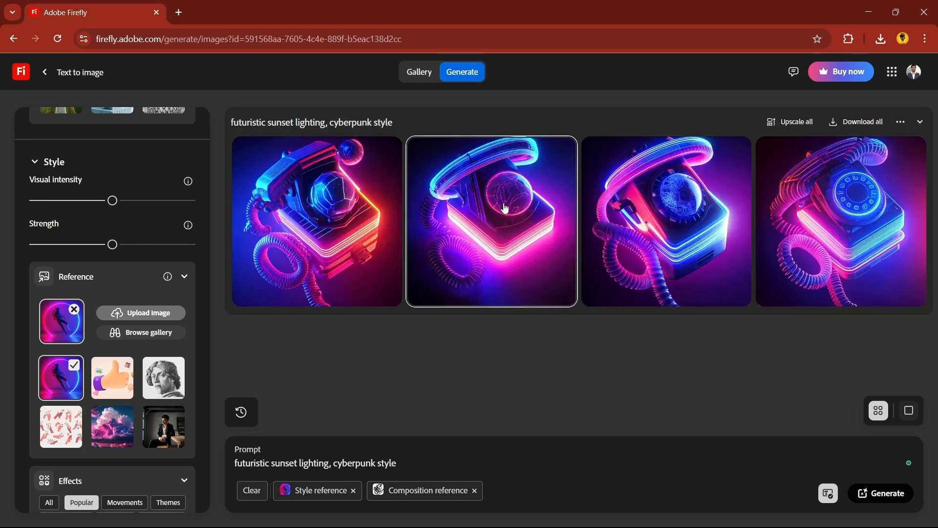
- View the second, third and fourth generated neon telephone images enlarged, then close the preview
left_click(434, 286)
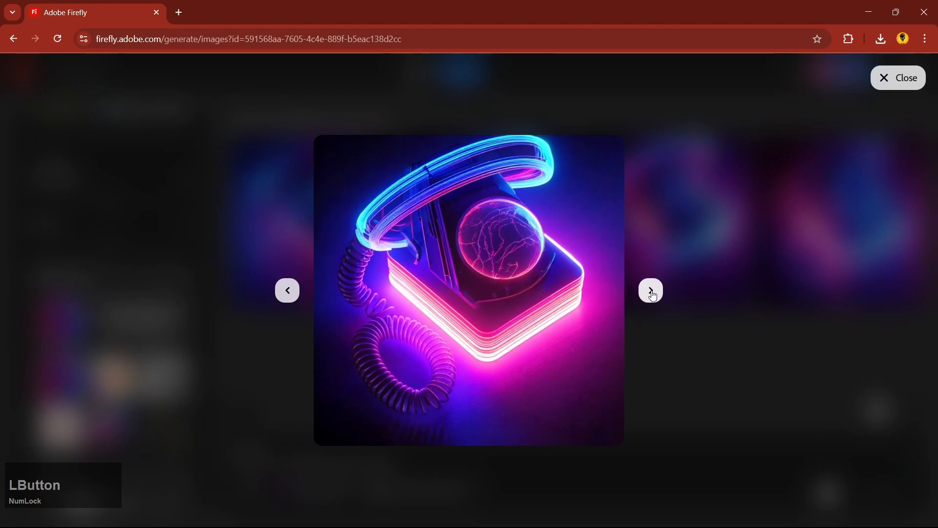
left_click(652, 291)
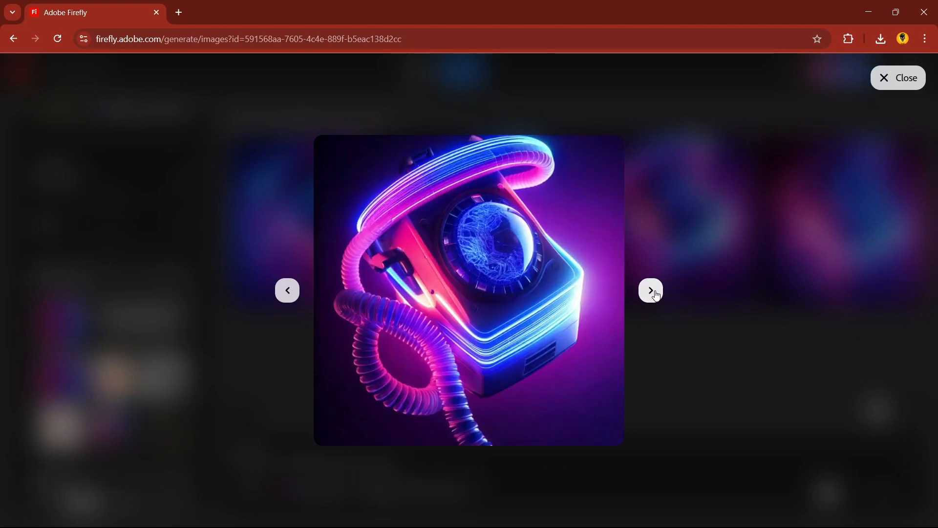
left_click(652, 291)
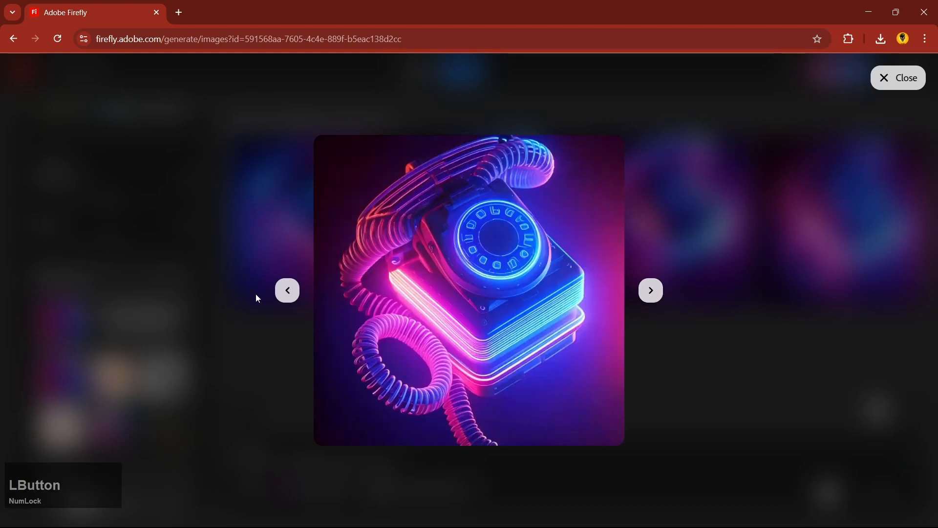
left_click(895, 91)
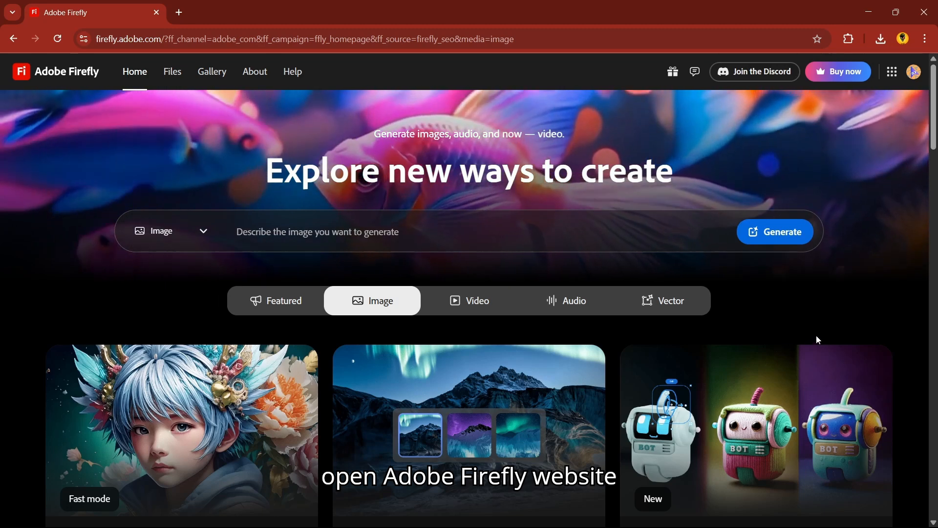
- Open the Text to image tool from the Firefly home page and generate images from the prompt "Mountain cabin in summer sunrise"
scroll(816, 333, "down", 3)
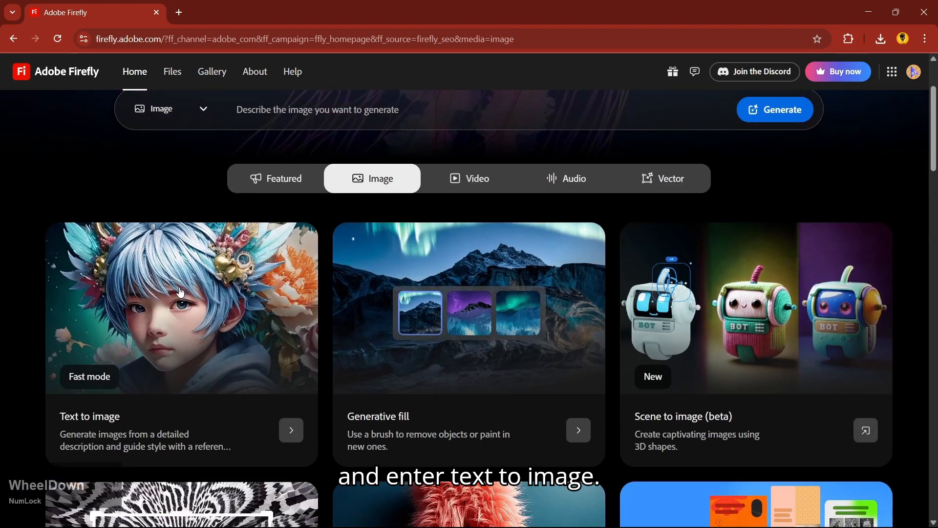
left_click(200, 279)
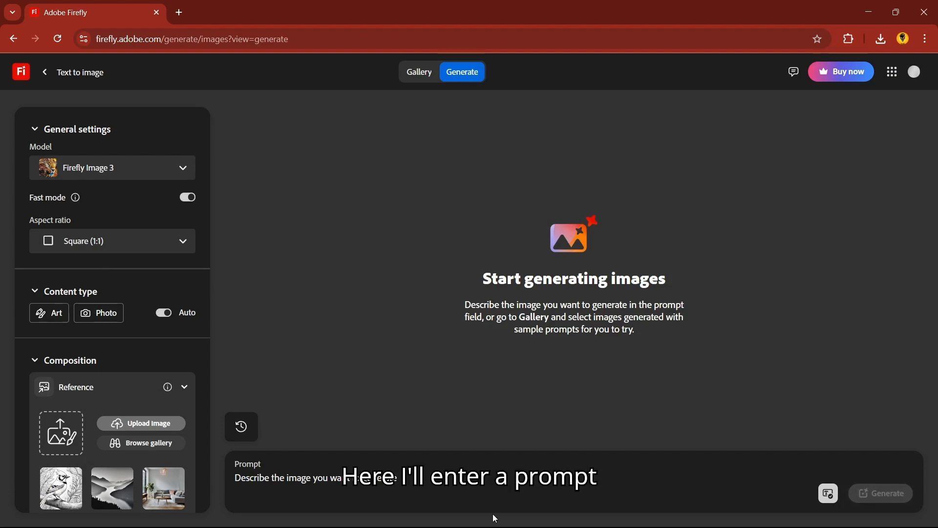
left_click(419, 479)
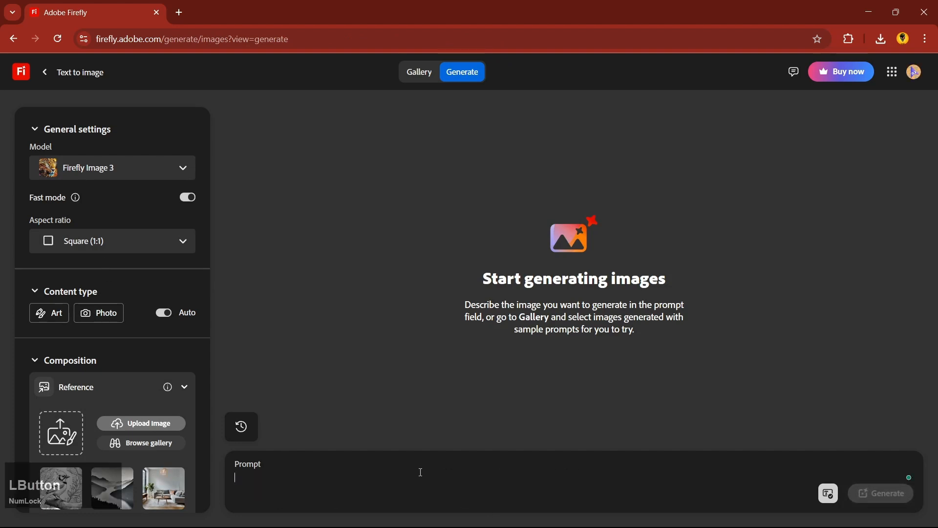
key("Caps_Lock")
type("M")
key("Caps_Lock")
type("ountain")
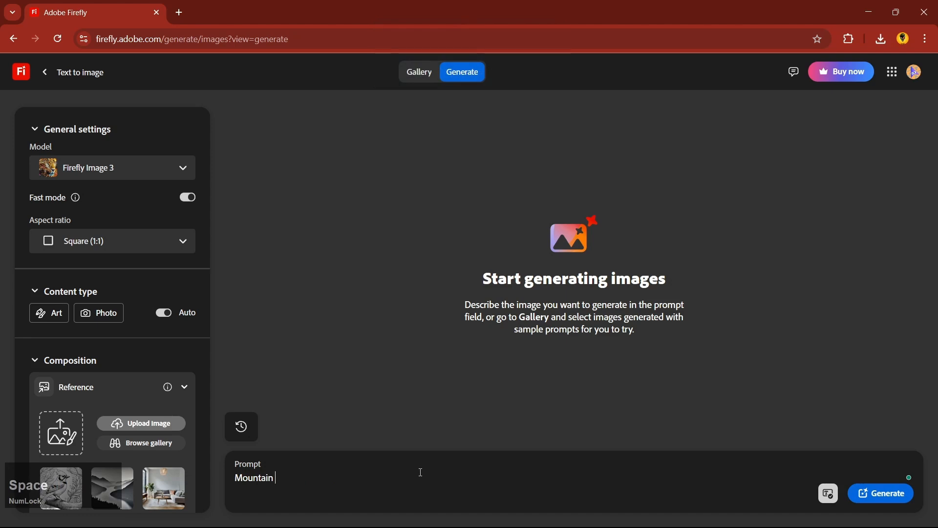
key("Caps_Lock")
key("Caps_Lock")
type("ca")
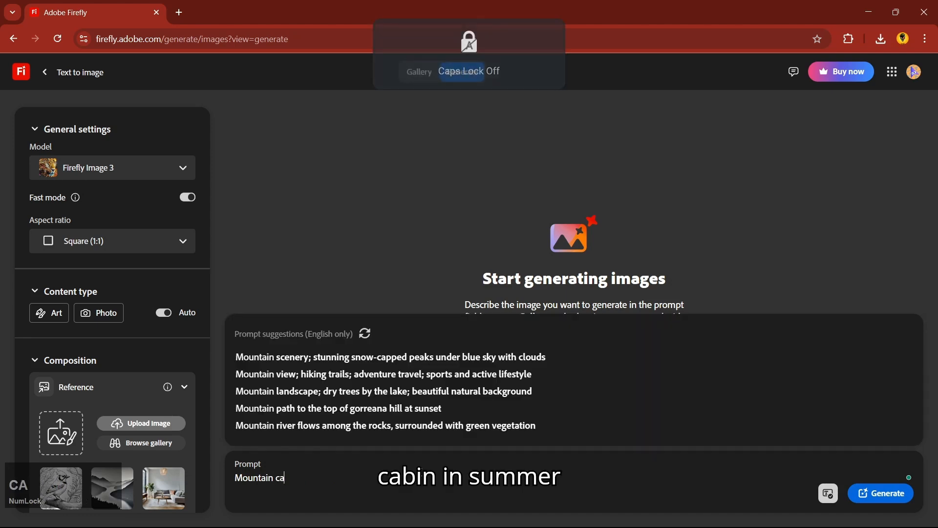
type("bin in su")
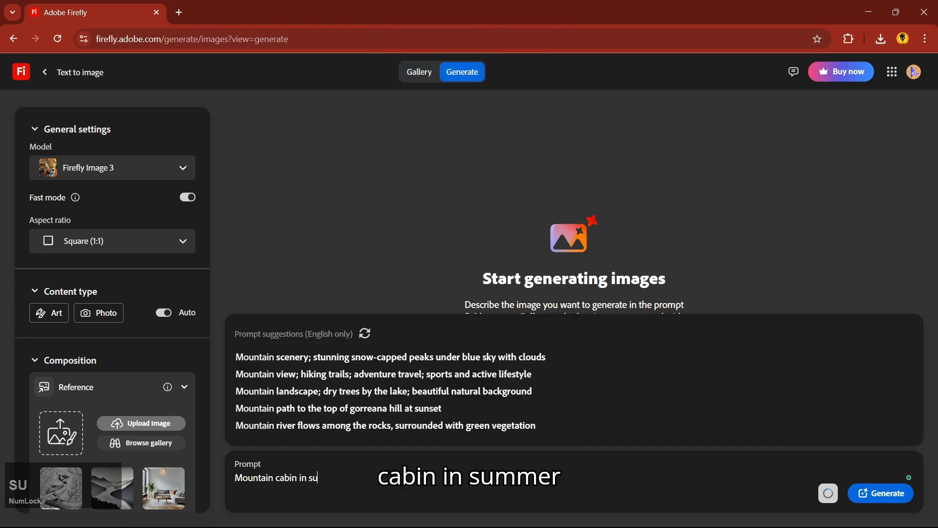
type("mmer sunrise")
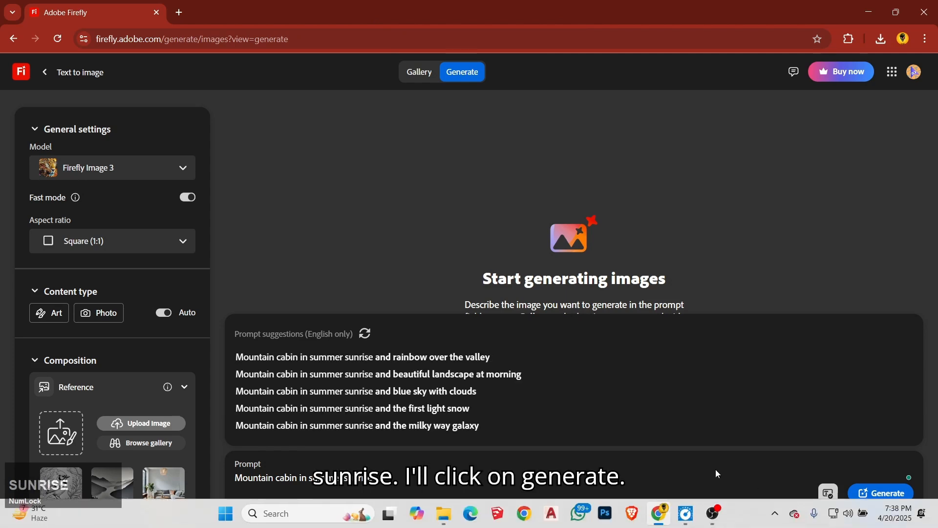
left_click(882, 494)
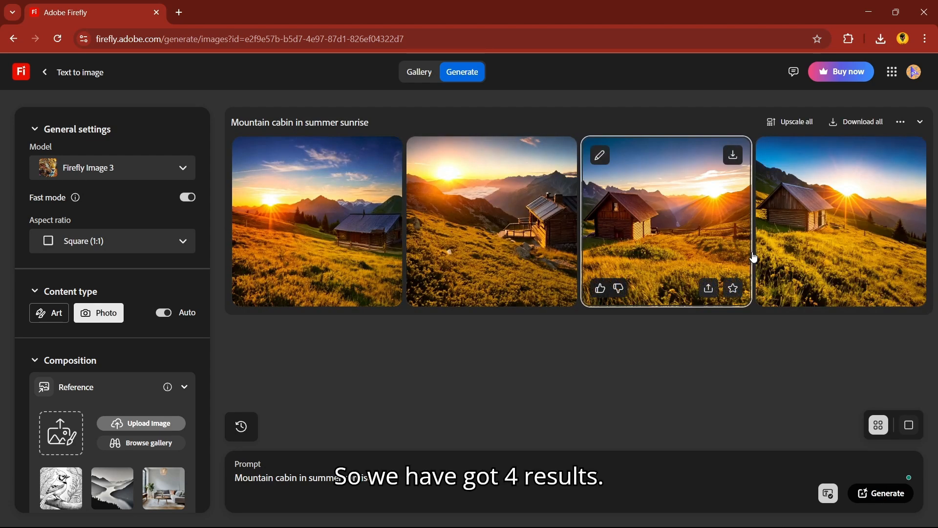
- View the four generated summer cabin images enlarged, comparing the third and fourth, then close the preview
left_click(331, 245)
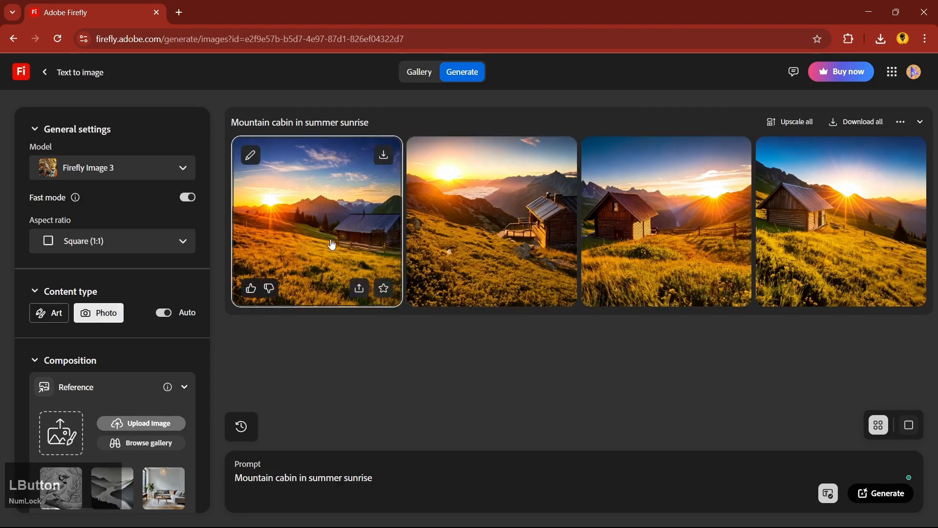
left_click(654, 300)
left_click(654, 300)
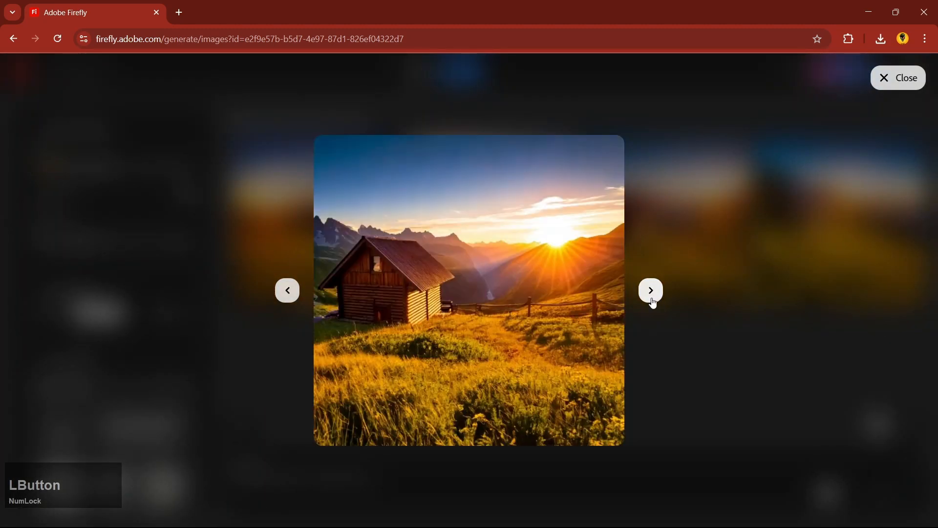
left_click(653, 300)
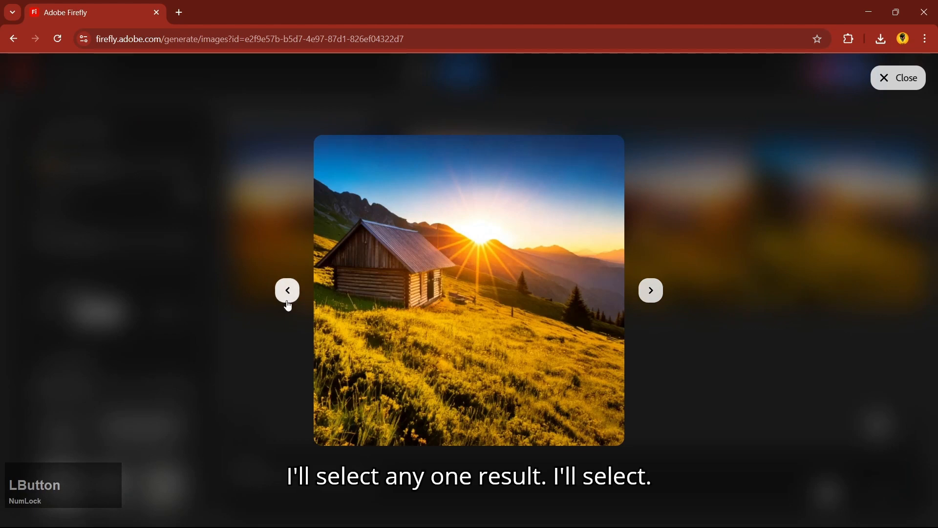
left_click(287, 292)
left_click(653, 293)
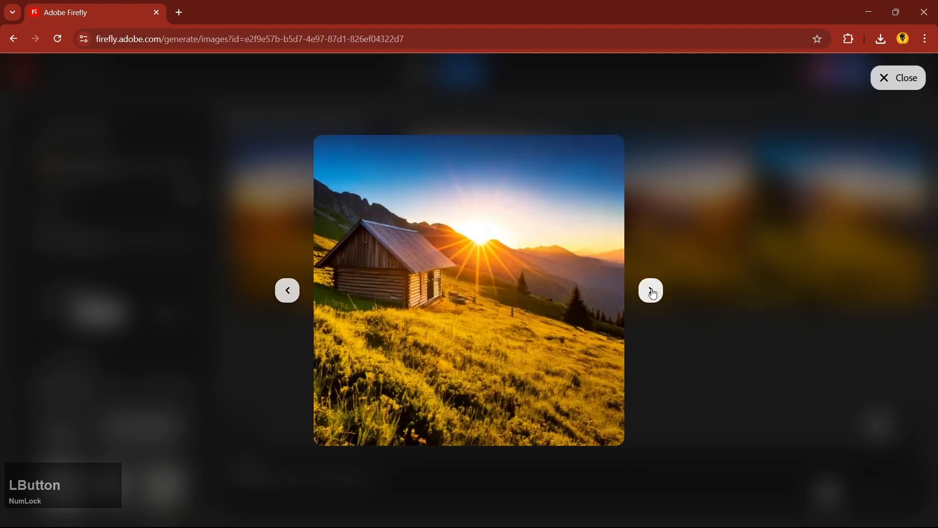
left_click(247, 290)
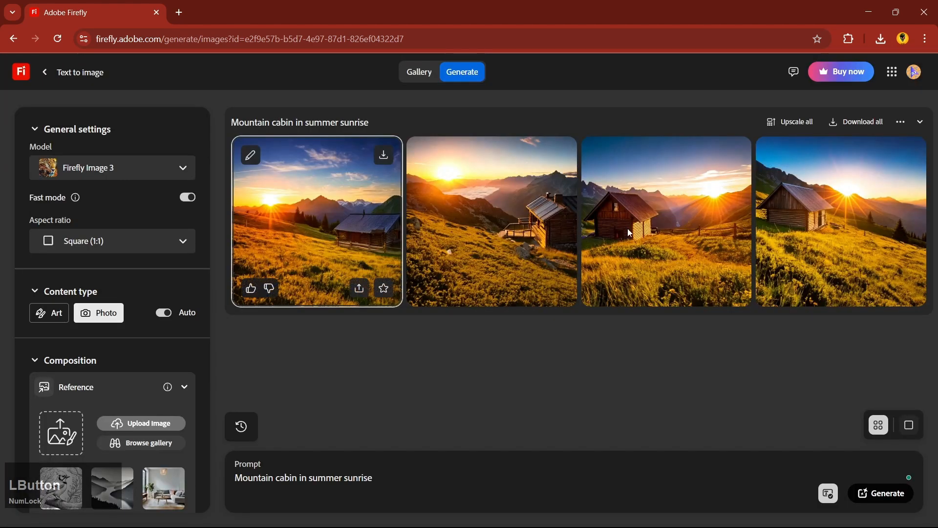
- Open the third summer cabin image enlarged, download it, and close the preview
mouse_move(738, 225)
left_click(694, 209)
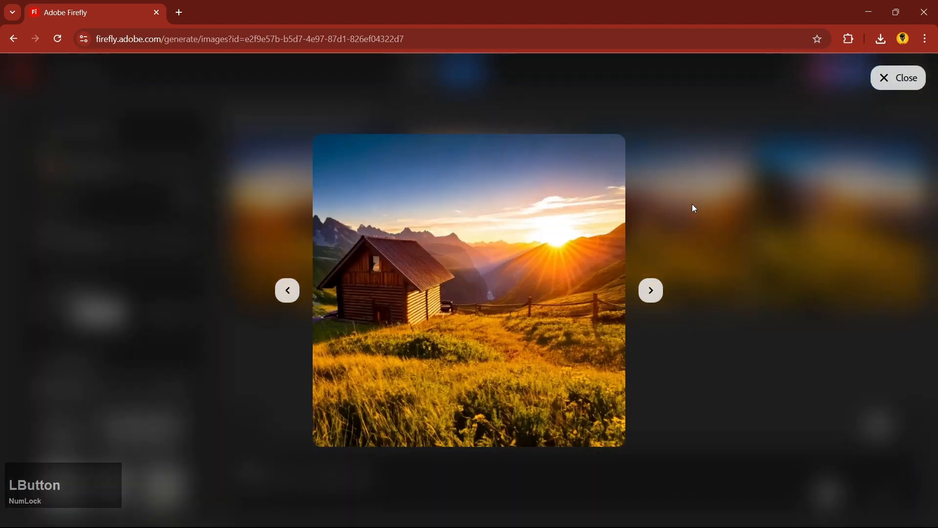
left_click(629, 223)
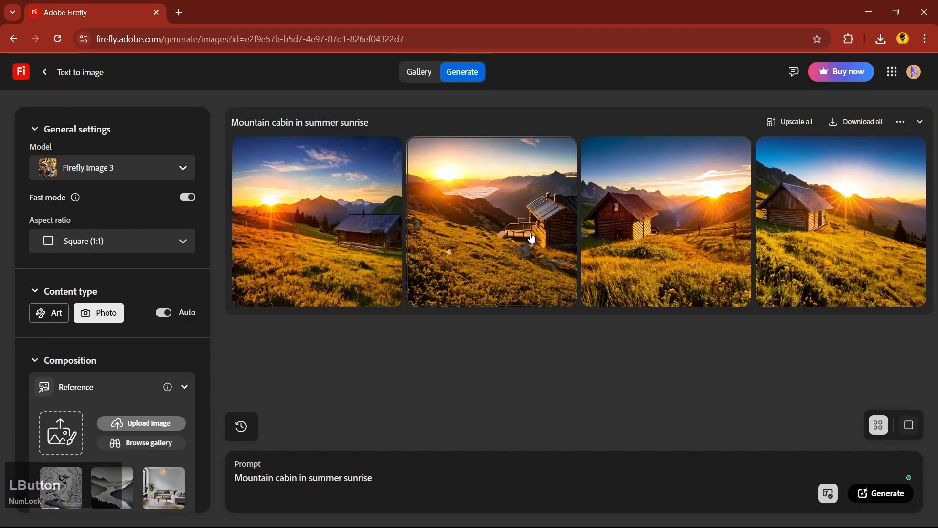
left_click(630, 224)
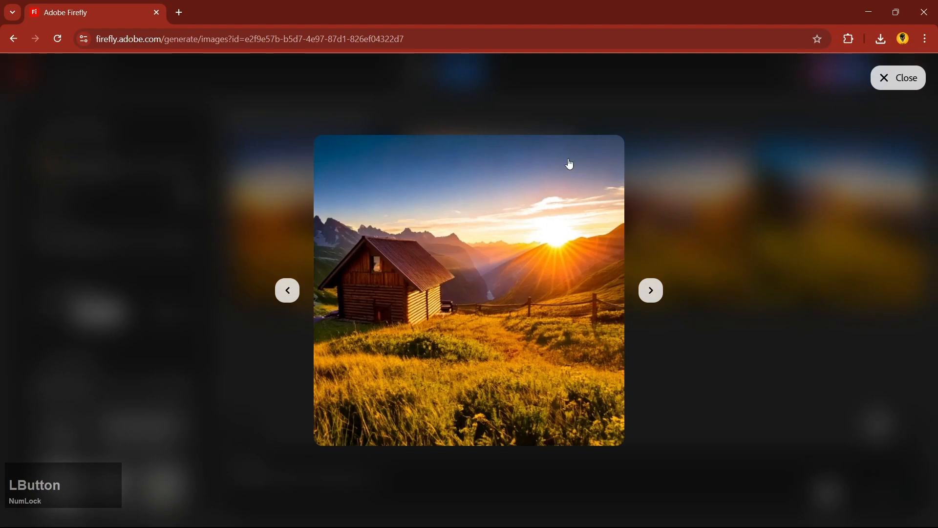
left_click(608, 155)
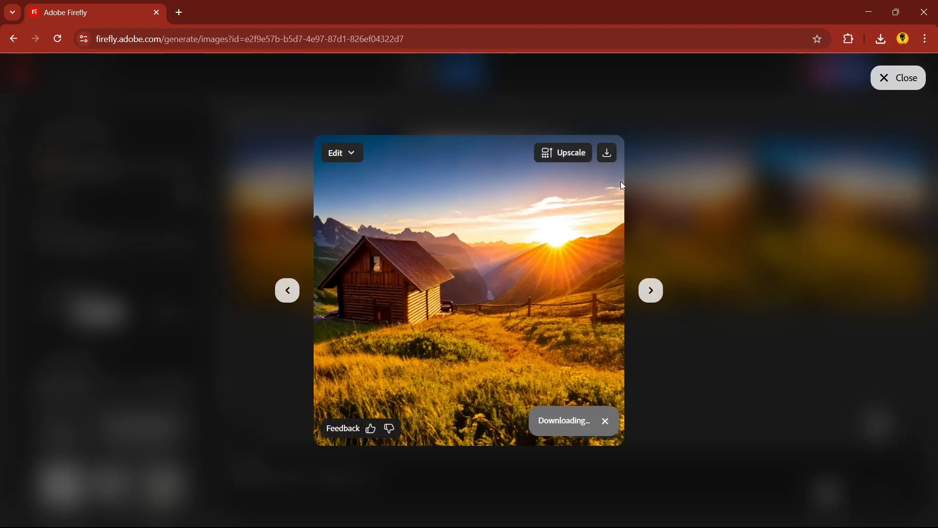
left_click(906, 80)
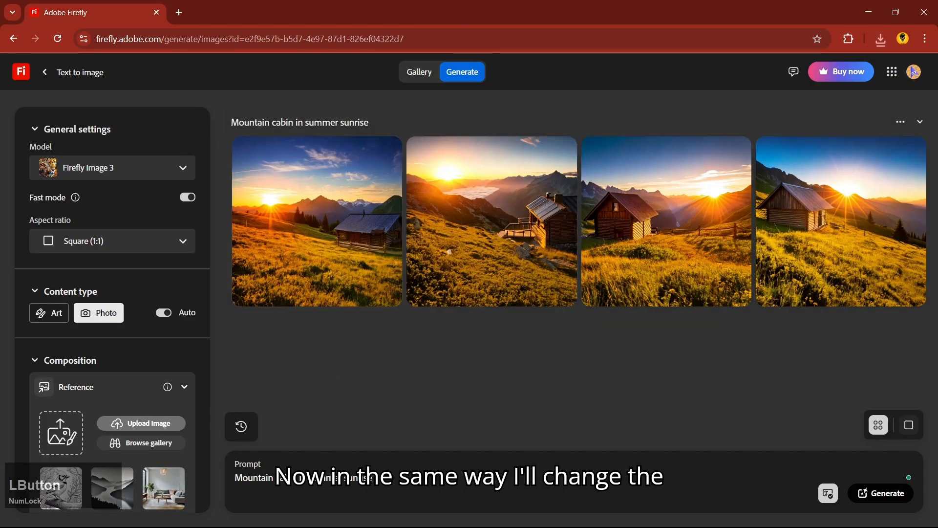
- Change the image prompt to "Mountain cabin in Winter with snow"
left_click_drag(310, 477, 474, 508)
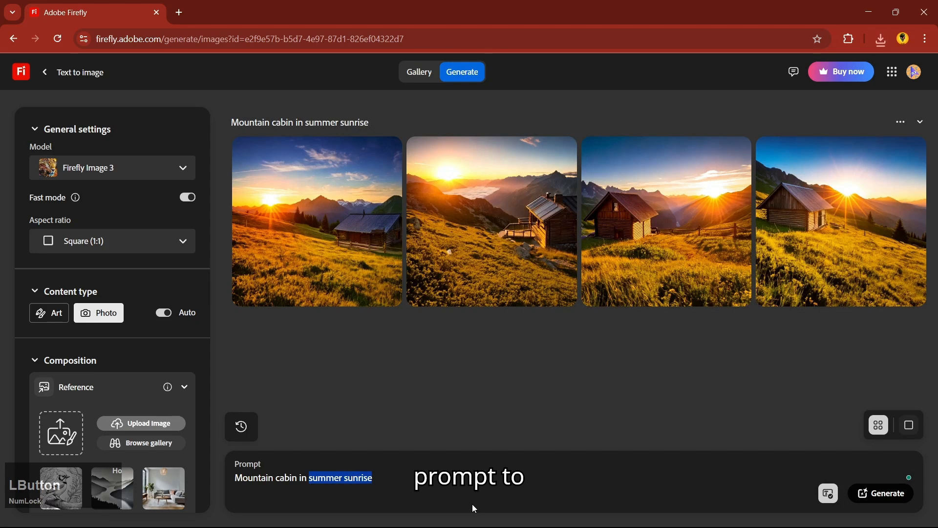
key("Caps_Lock")
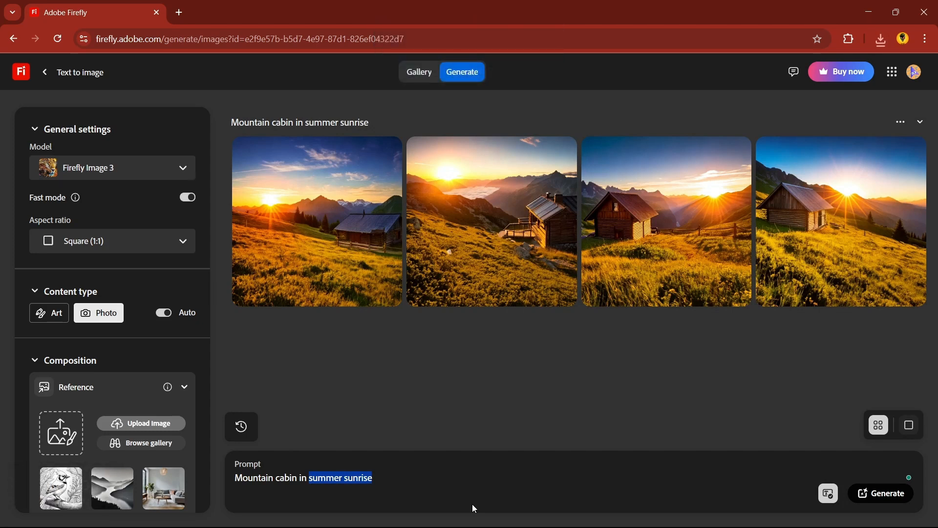
type("W")
key("Caps_Lock")
type("inter ")
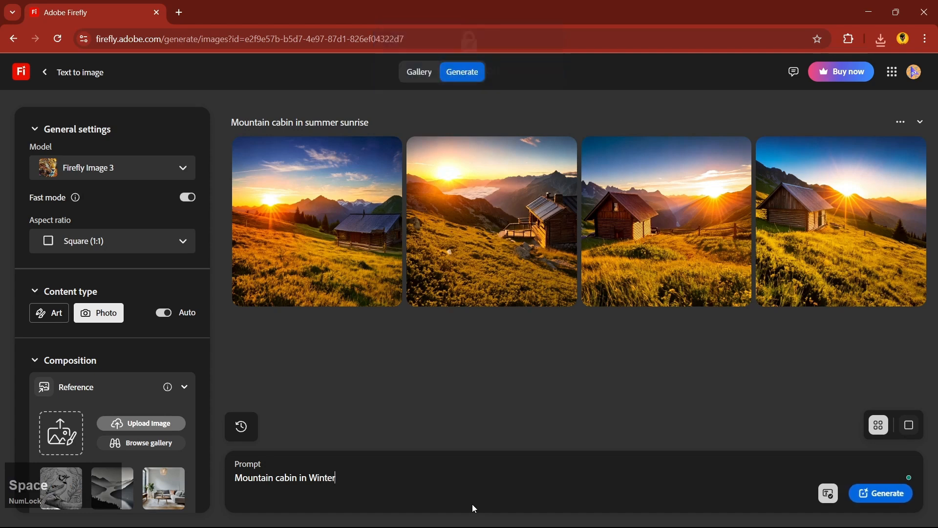
type("w")
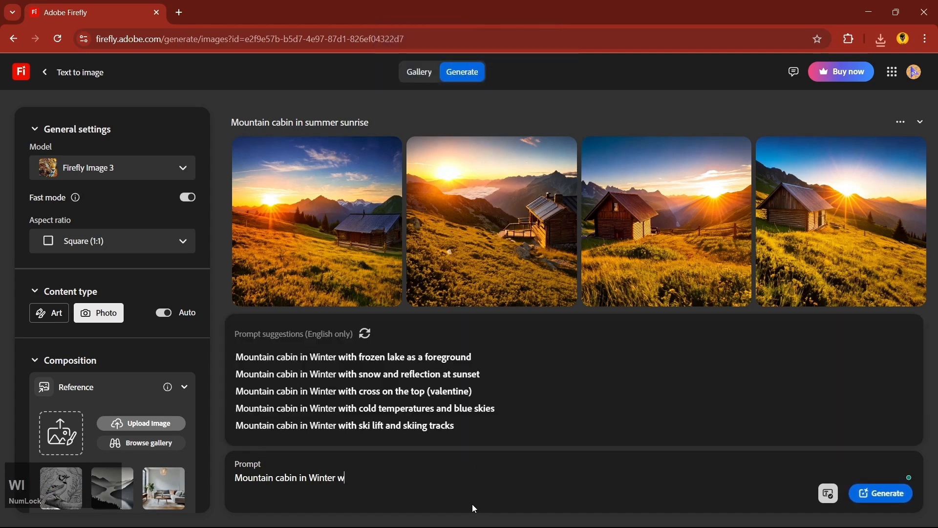
type("ith snow")
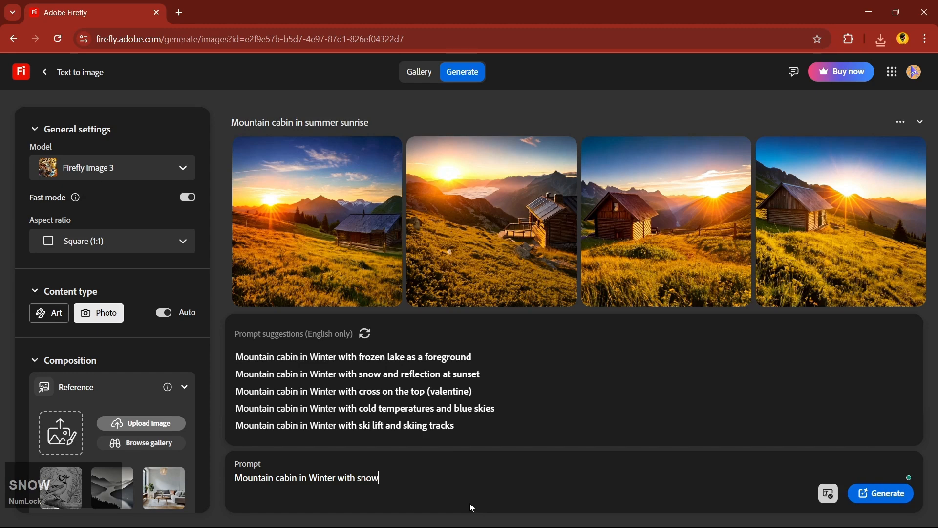
- Upload "Firefly Mountain cabin in summer sunrise 21296" from Downloads as the composition reference, accepting the image rights notice
scroll(121, 368, "down", 1)
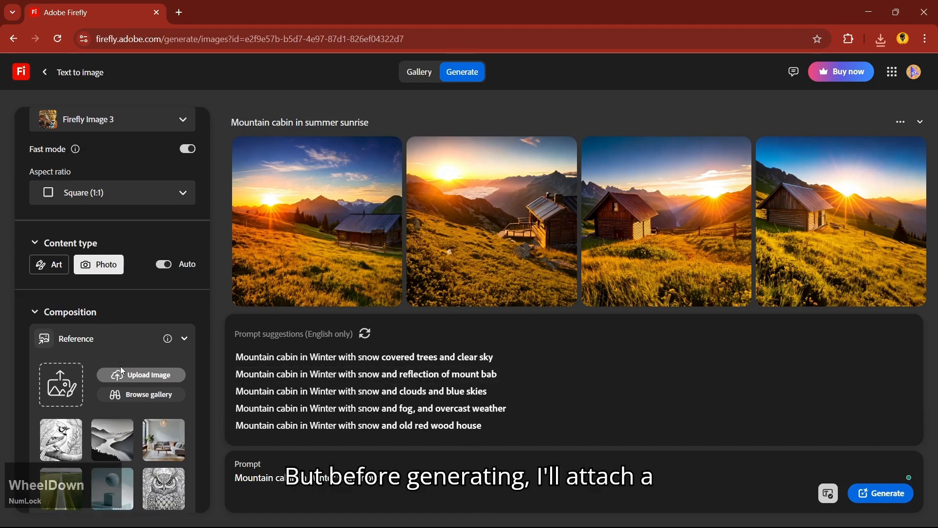
left_click(68, 378)
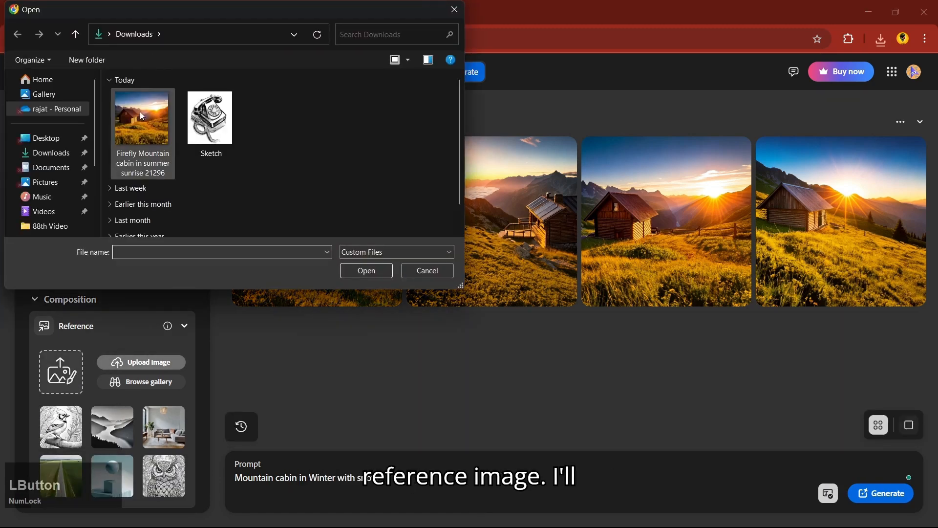
left_click(140, 111)
left_click(377, 270)
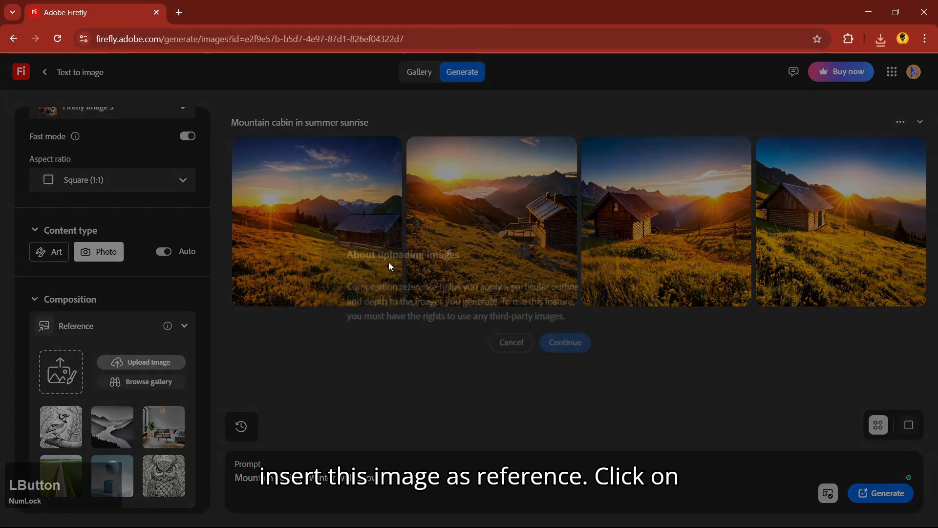
left_click(571, 334)
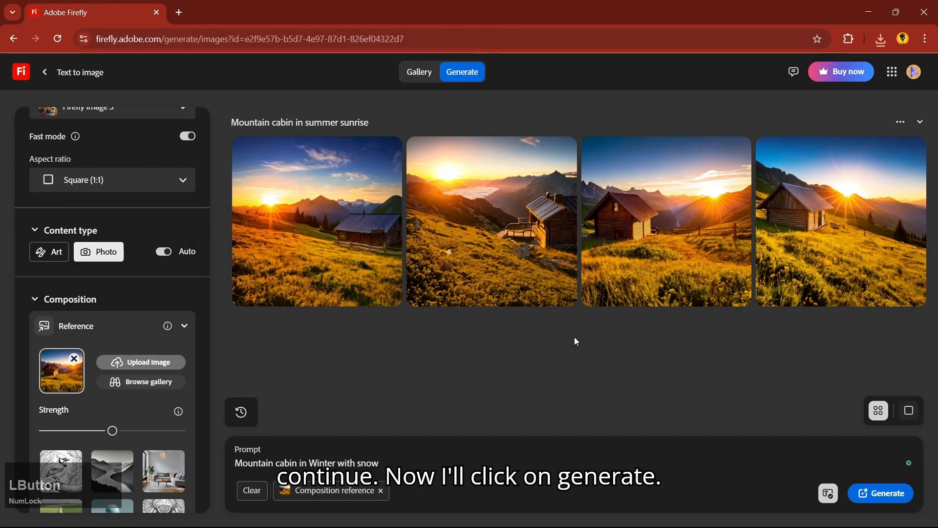
- Generate the winter cabin images and view the second one enlarged, then close the preview
left_click(877, 497)
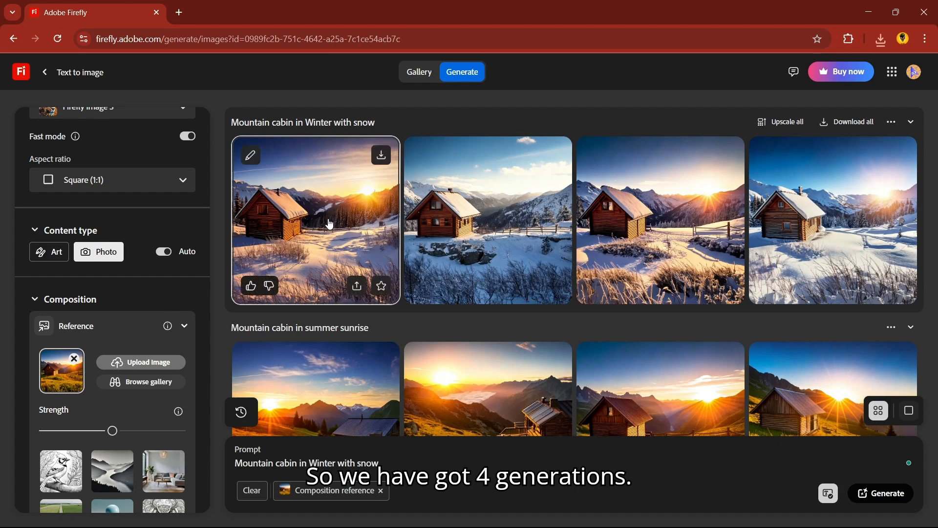
left_click(464, 215)
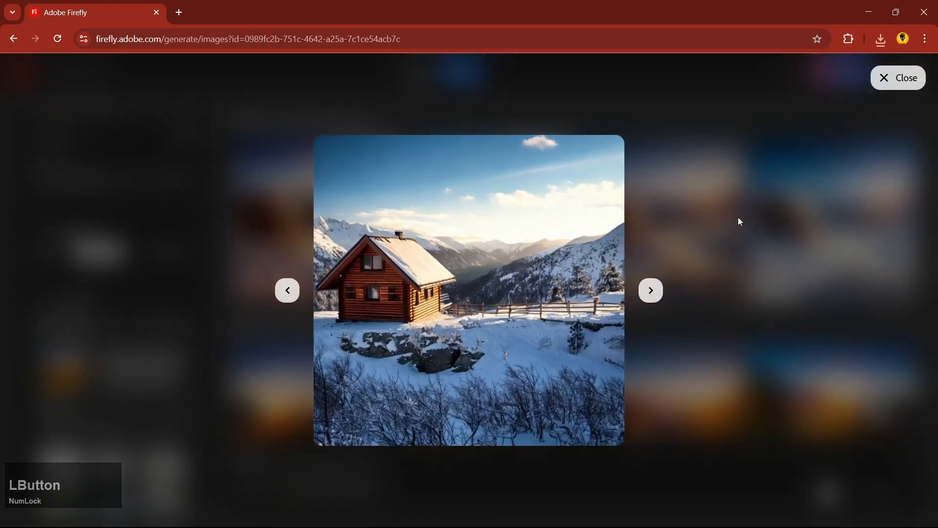
left_click(909, 79)
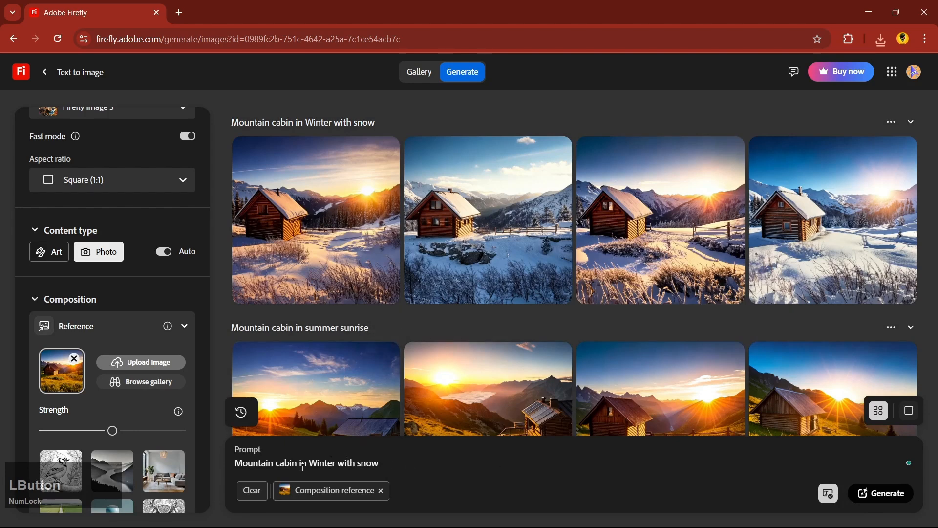
- Change the prompt to "Mountain cabin in autumn" and generate the images with the same composition reference
left_click_drag(308, 463, 378, 463)
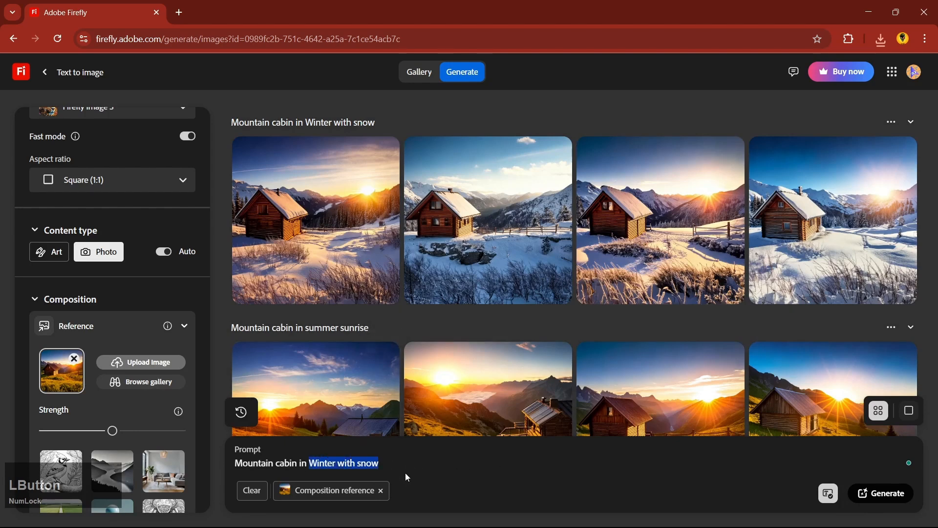
type("autumn")
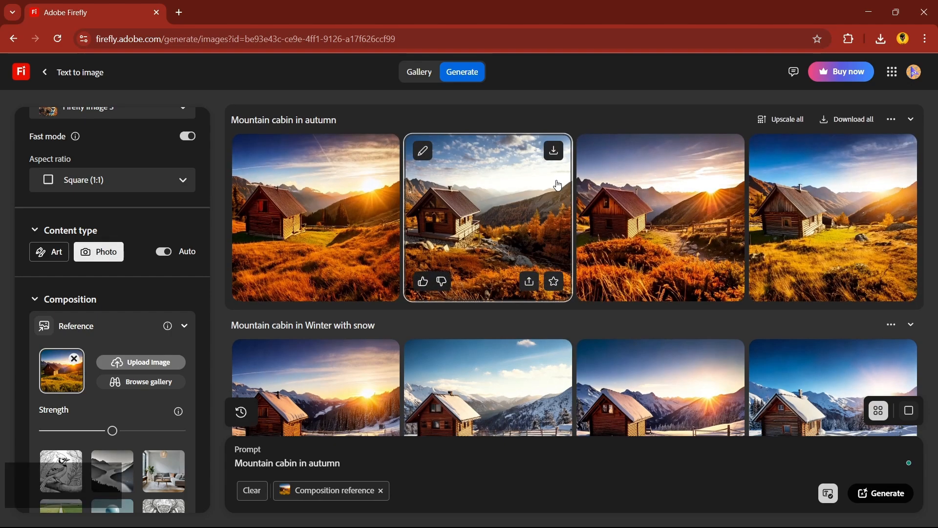
- Compare the cabin compositions across the autumn, winter and summer image sets
scroll(609, 186, "down", 5)
scroll(608, 186, "up", 5)
scroll(608, 186, "up", 1)
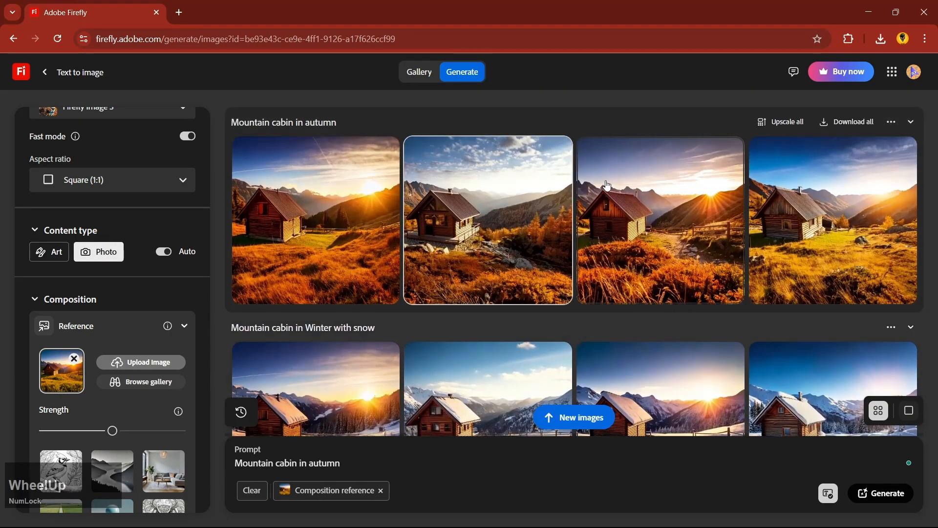
scroll(608, 186, "down", 1)
scroll(608, 186, "down", 4)
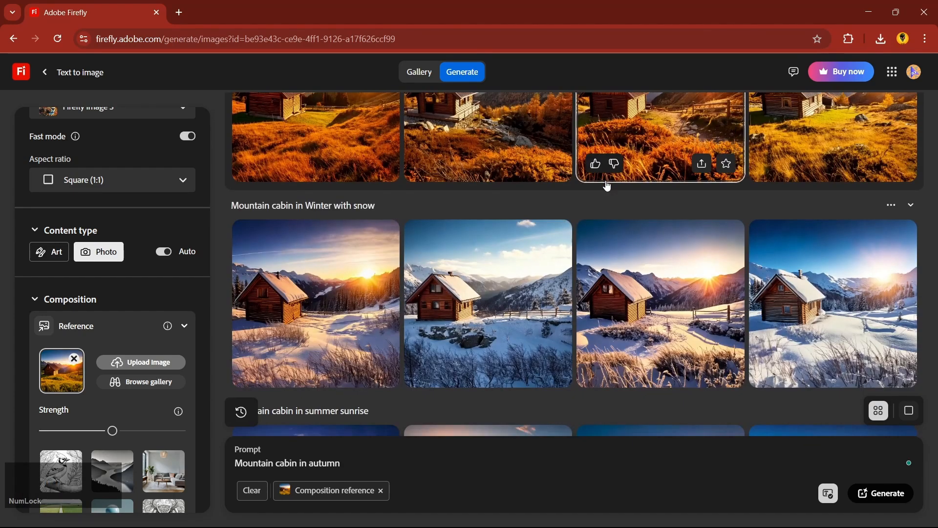
scroll(608, 186, "up", 4)
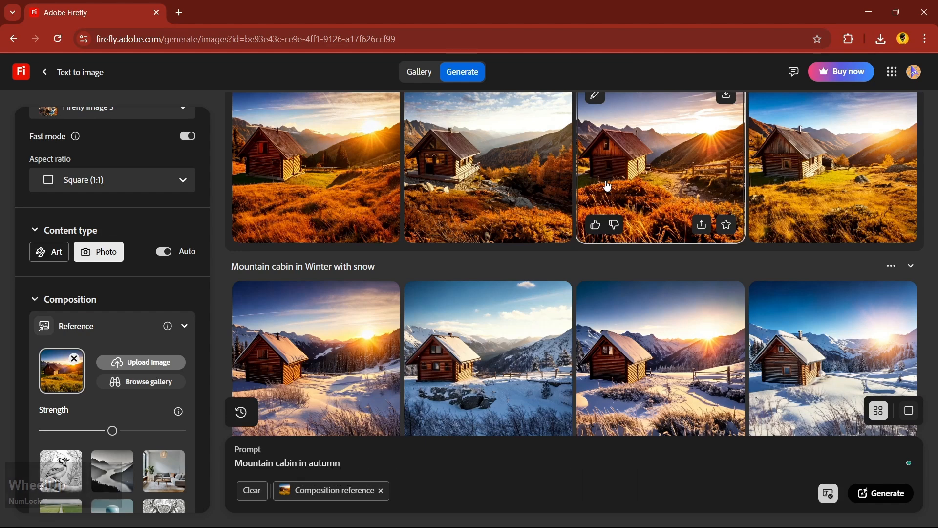
scroll(608, 186, "down", 2)
scroll(608, 186, "up", 3)
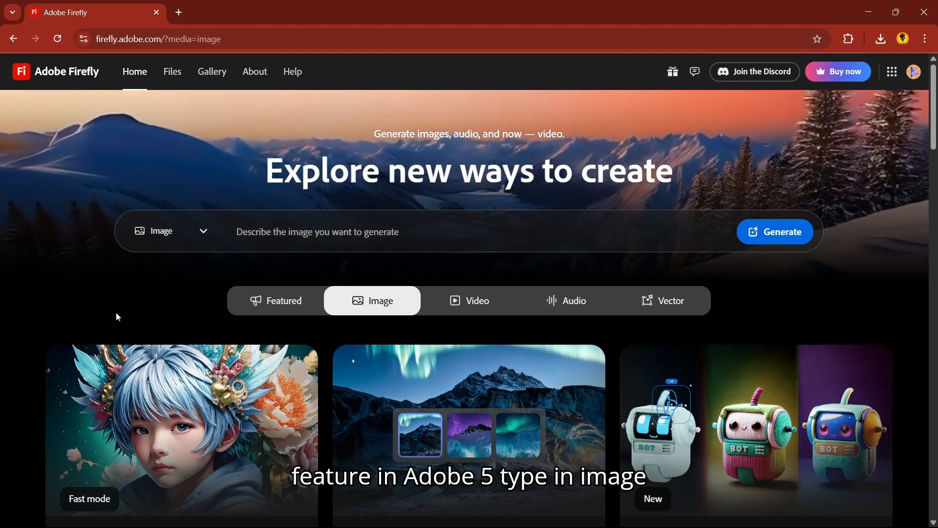
- Open the Generative fill tool from the Firefly home page and upload "Firefly Mountain cabin in summer sunrise 21296" from Downloads
scroll(336, 320, "down", 3)
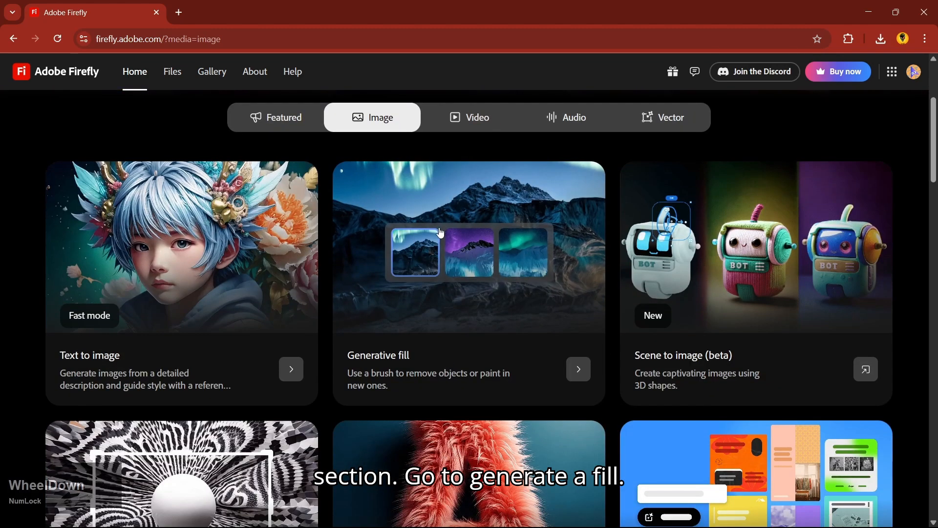
left_click(445, 232)
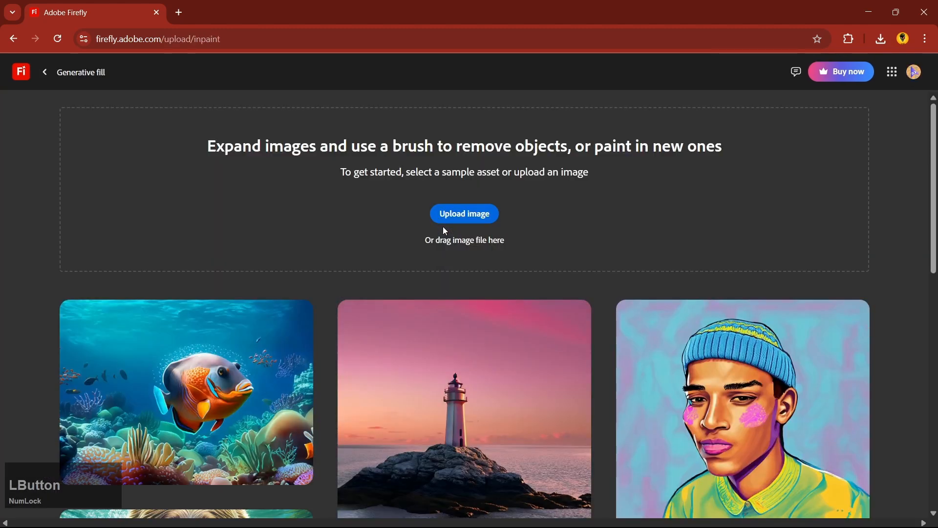
left_click(450, 213)
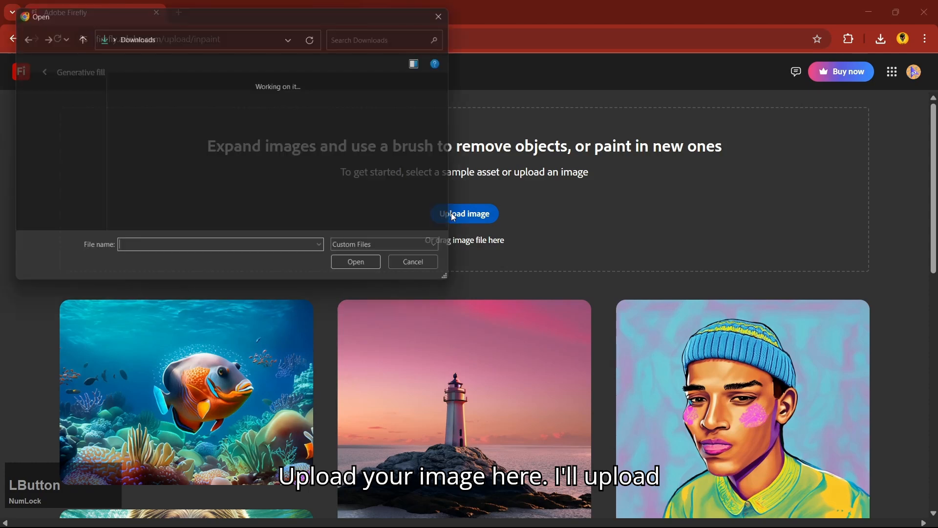
left_click(157, 130)
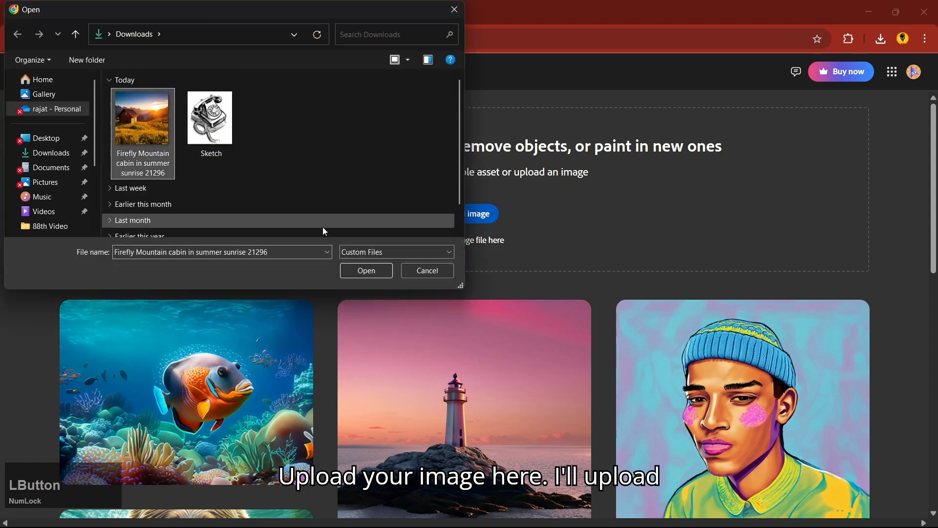
left_click(370, 277)
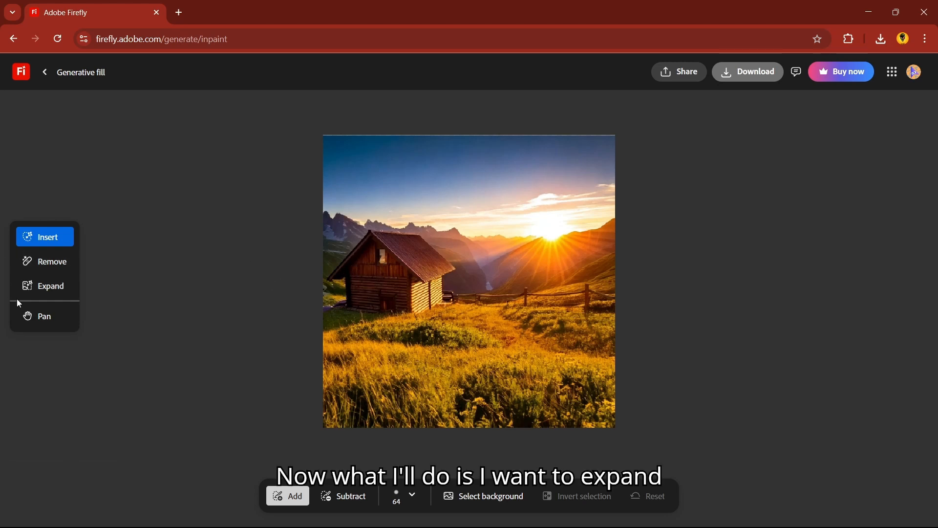
- Expand the cabin image to the Widescreen (16:9) ratio and generate the fill without a prompt
left_click(36, 289)
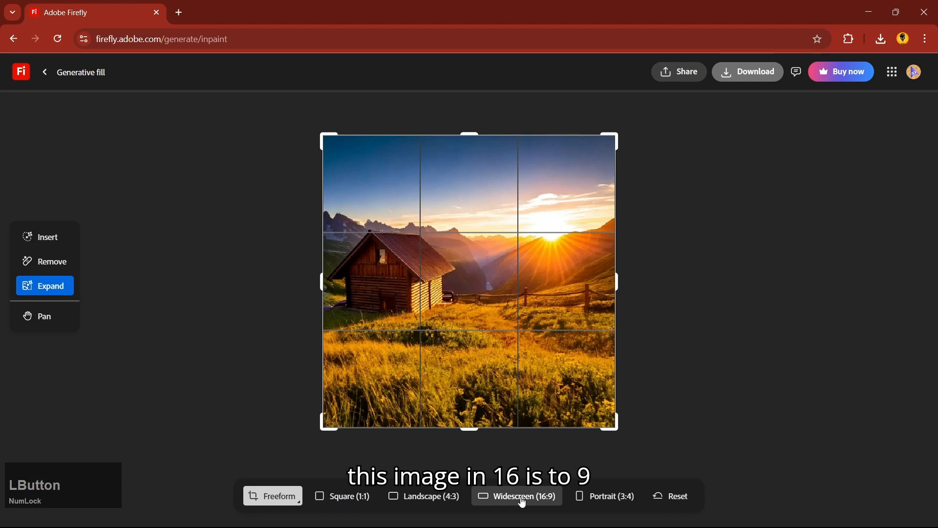
left_click(521, 497)
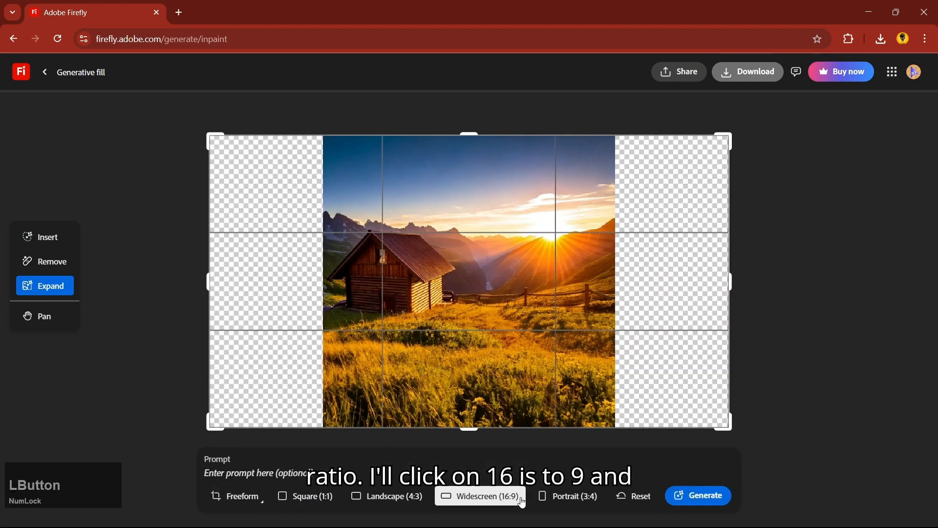
left_click(702, 499)
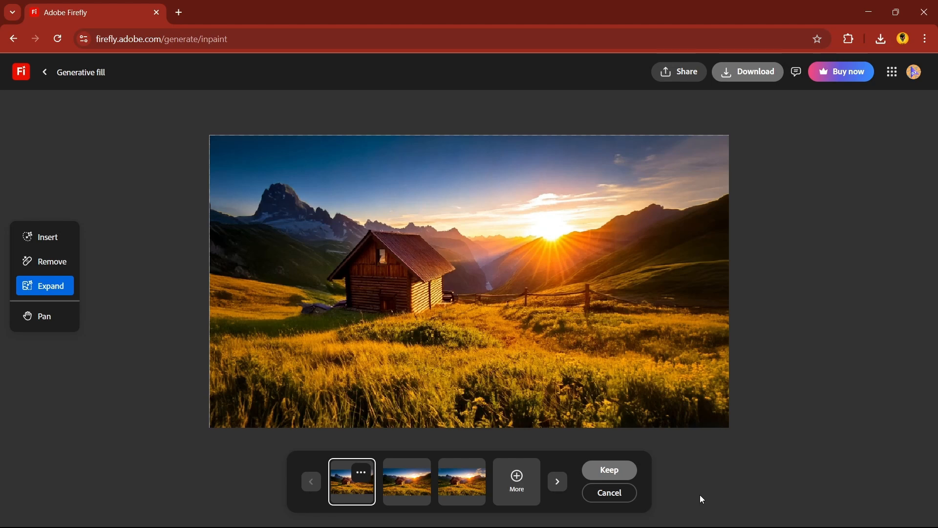
- Compare the expanded cabin variations and keep the third one
left_click(388, 482)
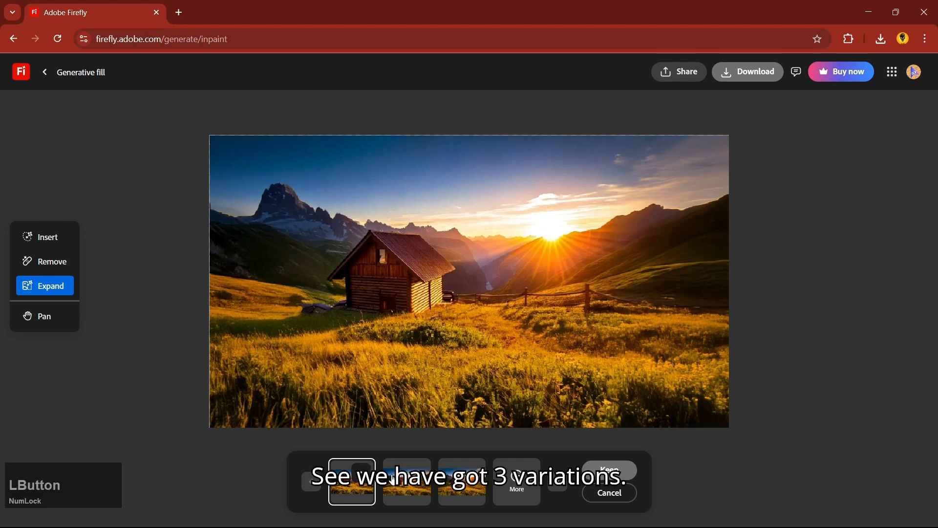
left_click(451, 485)
left_click(364, 491)
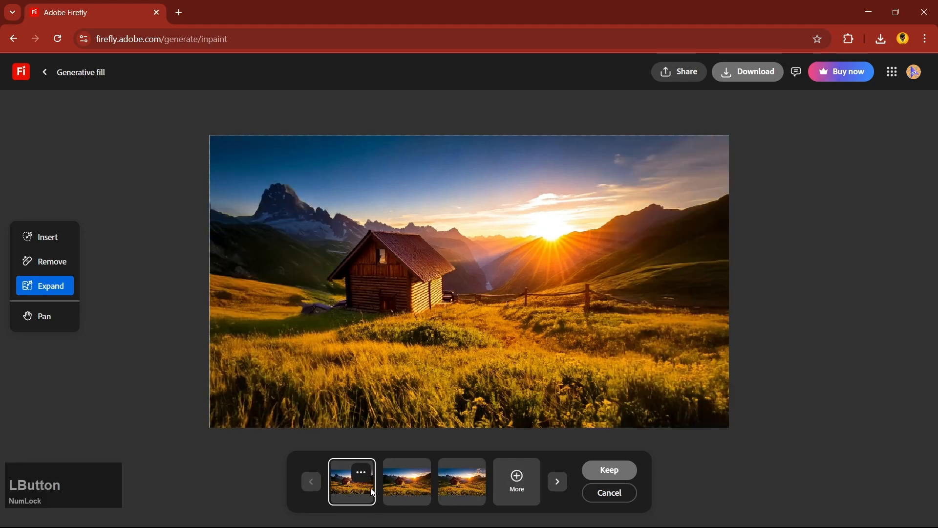
left_click(398, 493)
left_click(462, 486)
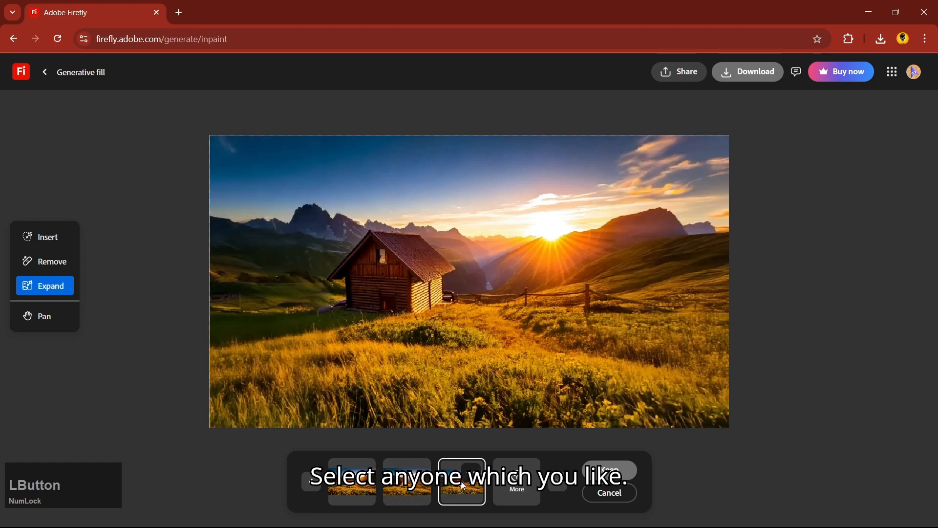
left_click(336, 489)
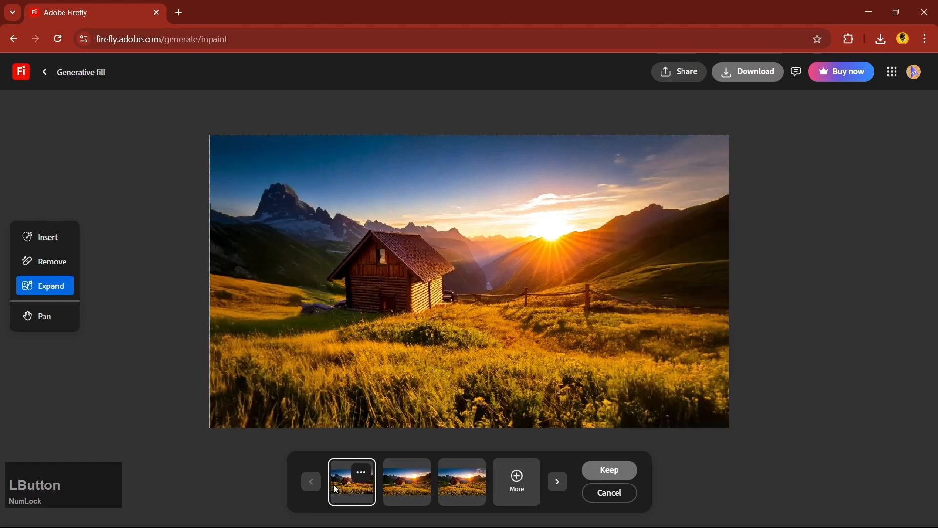
left_click(406, 492)
left_click(451, 486)
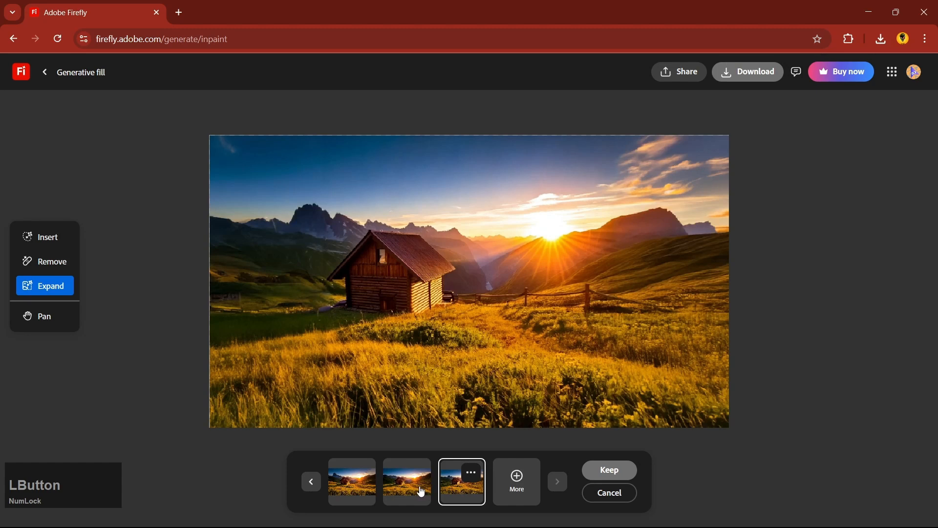
left_click(604, 472)
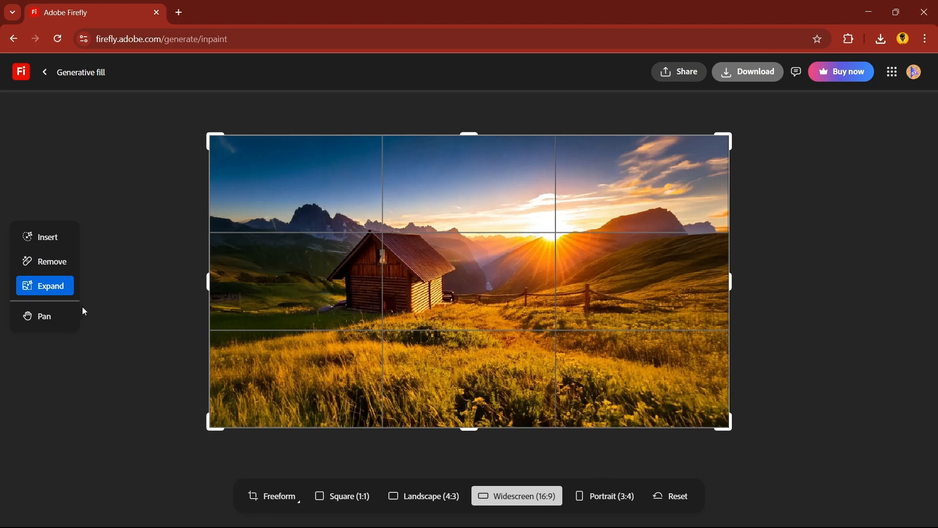
- Brush an insert area over the grass in front of the fence and generate "a small pond" there
left_click(64, 247)
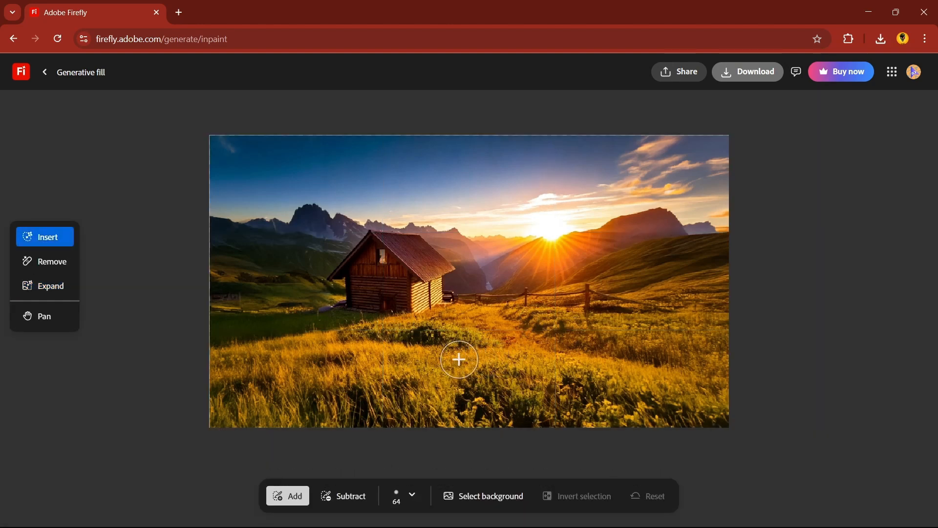
mouse_move(457, 358)
left_mouse_down()
mouse_move(553, 337)
mouse_move(633, 342)
mouse_move(642, 359)
mouse_move(562, 372)
mouse_move(477, 369)
mouse_move(571, 351)
mouse_move(666, 372)
mouse_move(670, 363)
mouse_move(606, 344)
mouse_move(656, 350)
mouse_move(625, 372)
mouse_move(503, 373)
left_mouse_up()
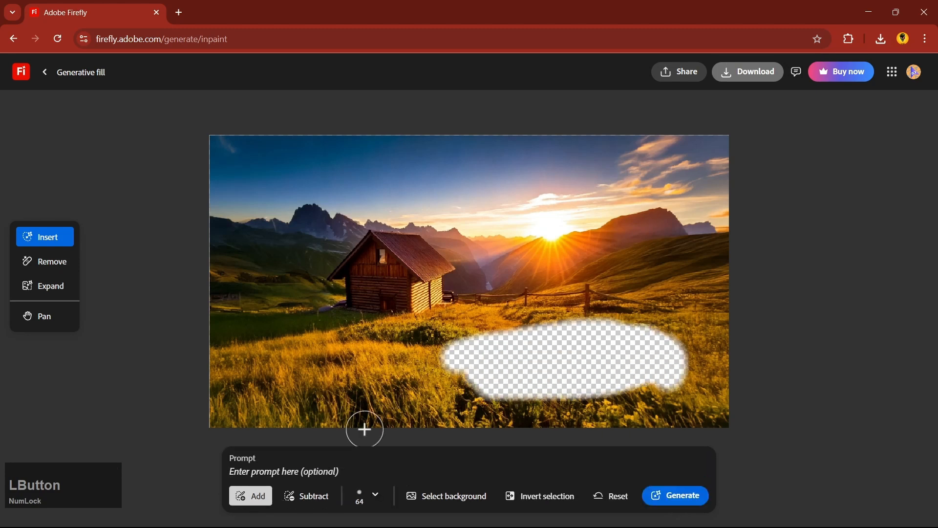
left_click(338, 463)
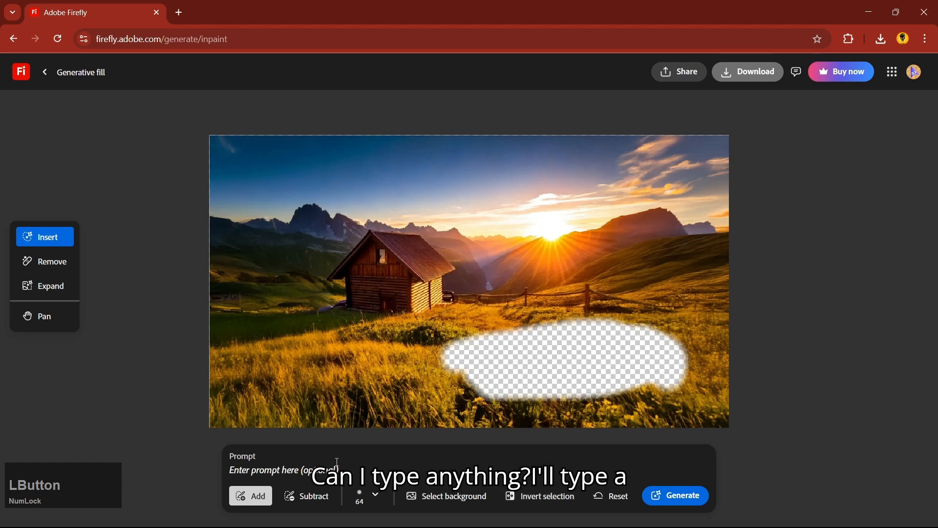
type("a sa")
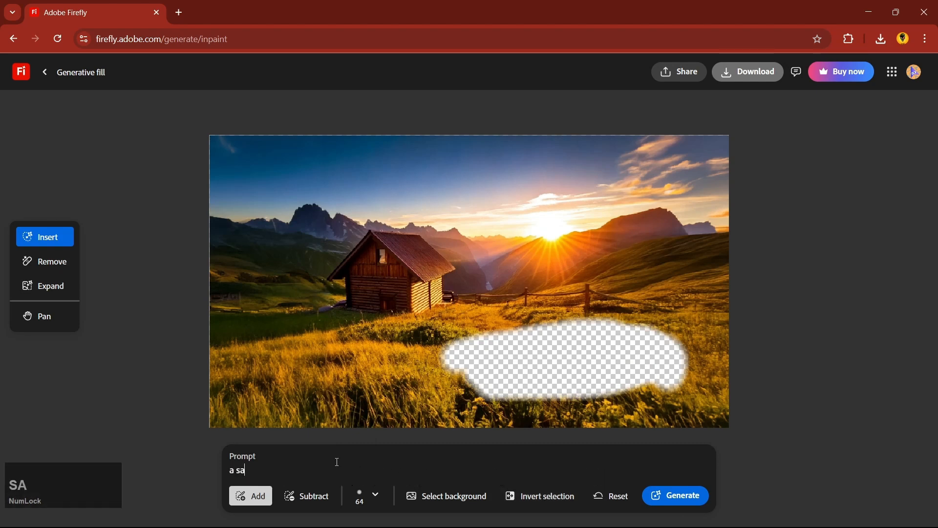
key("BackSpace")
type("mall pond")
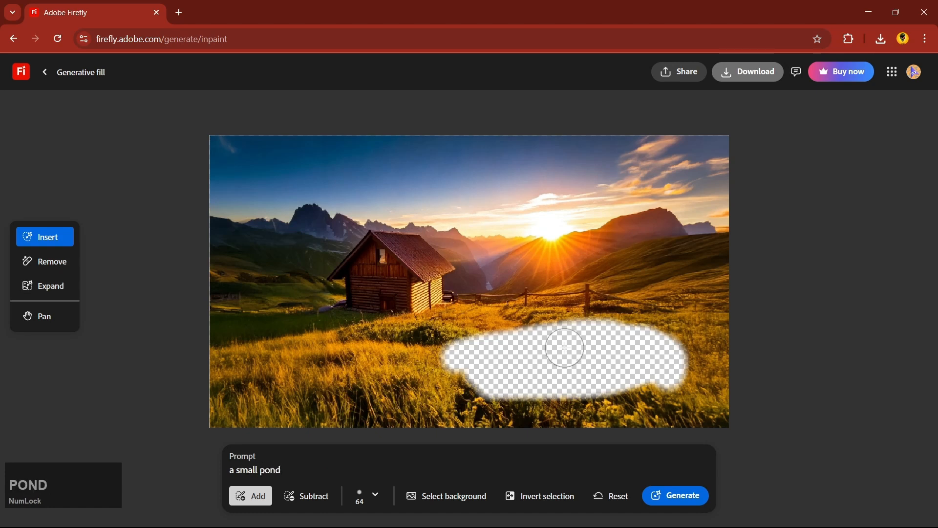
left_click(666, 494)
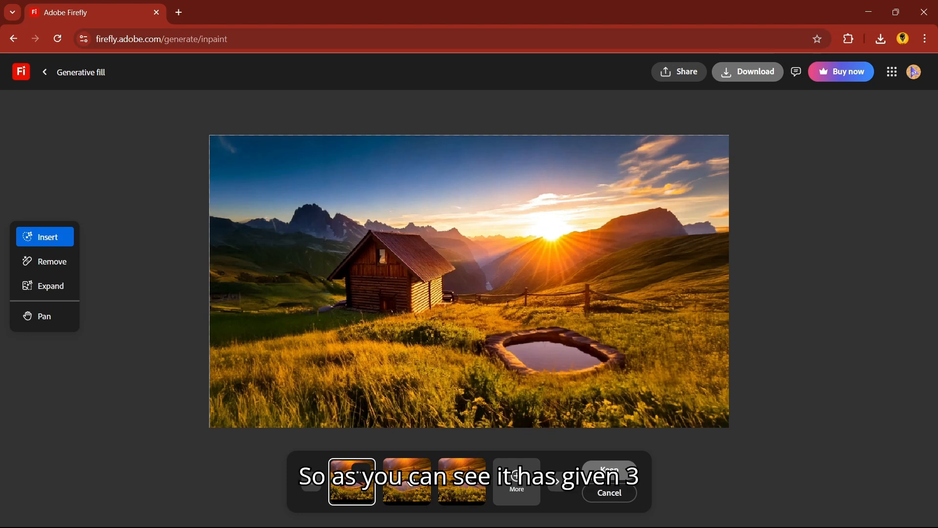
- Compare the pond variations and keep the first one
left_click(407, 483)
left_click(465, 488)
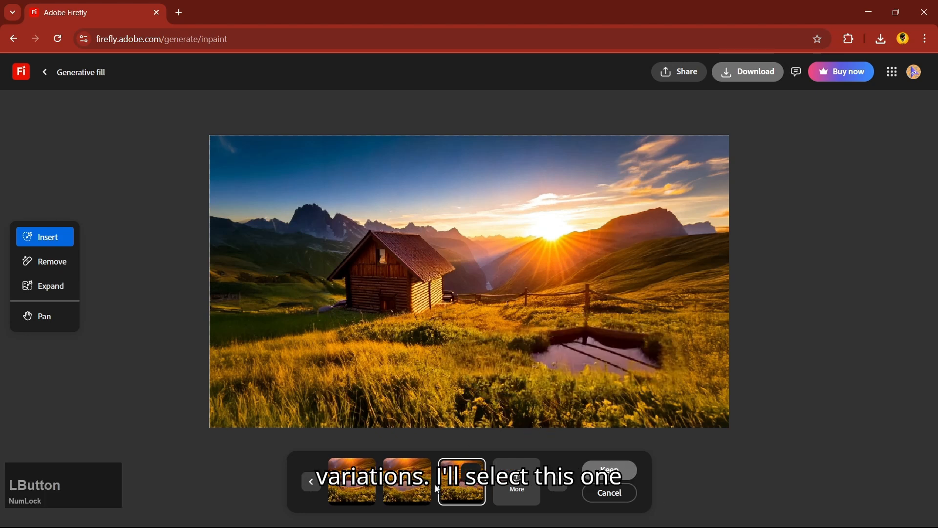
left_click(360, 490)
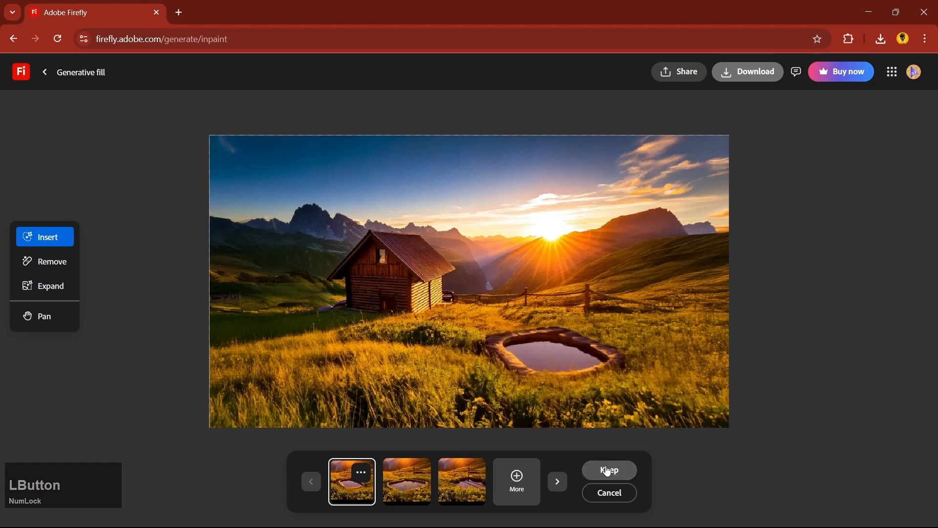
left_click(608, 470)
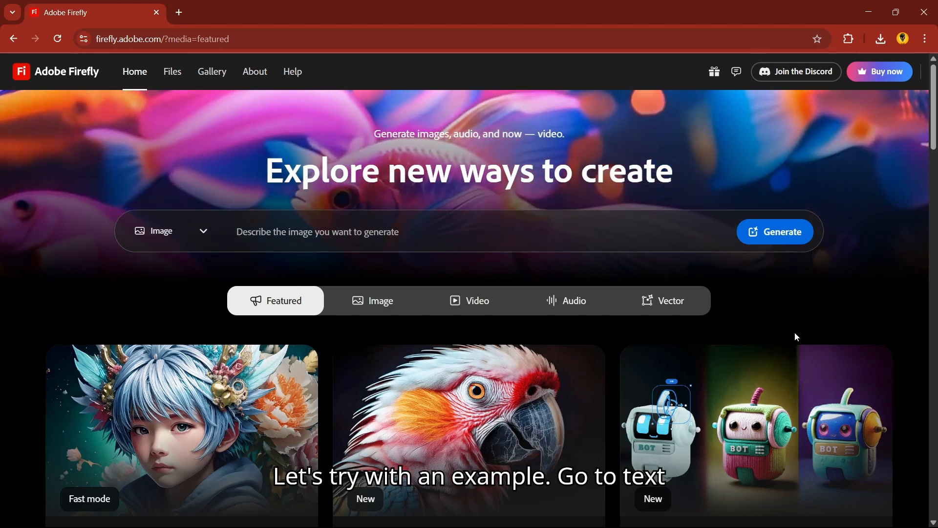
- Open Text to image from the Firefly home page and upload the portrait of the bearded man from Downloads as composition reference
scroll(791, 333, "down", 1)
scroll(792, 334, "down", 3)
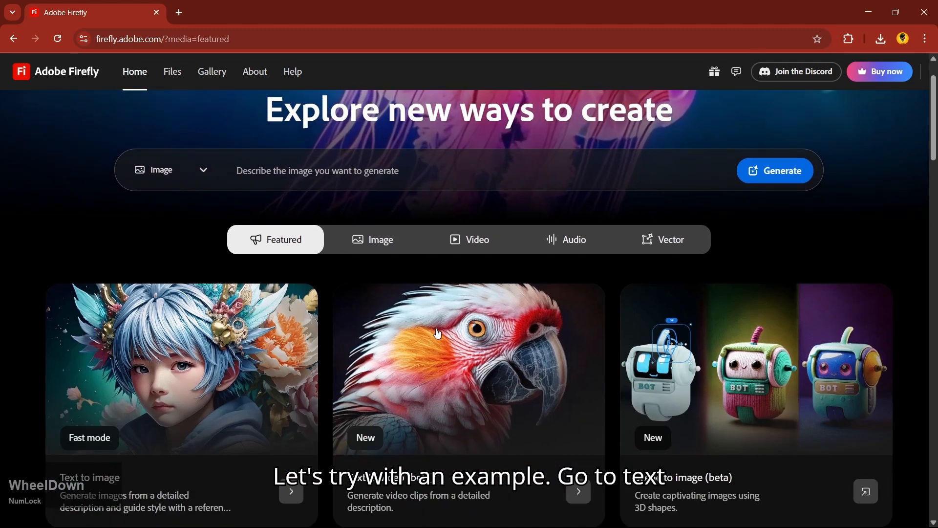
left_click(201, 293)
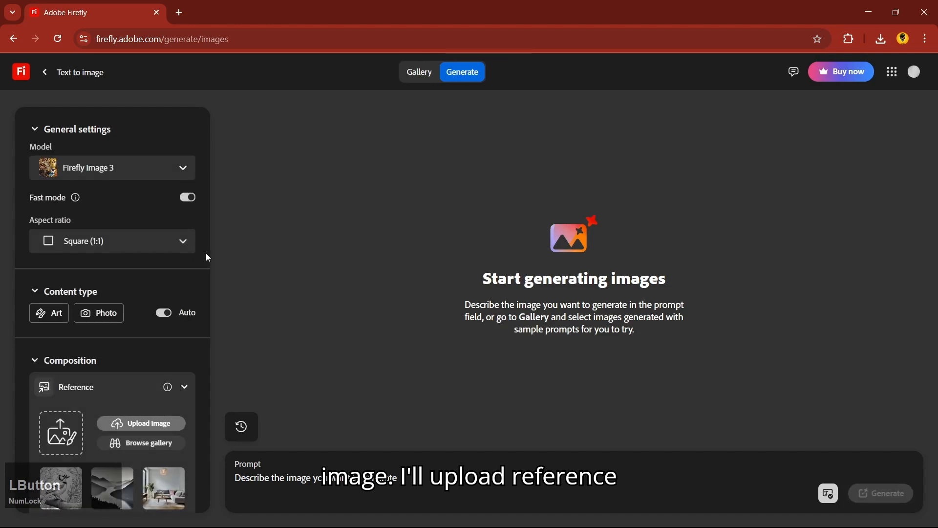
scroll(81, 393, "down", 1)
left_click(61, 373)
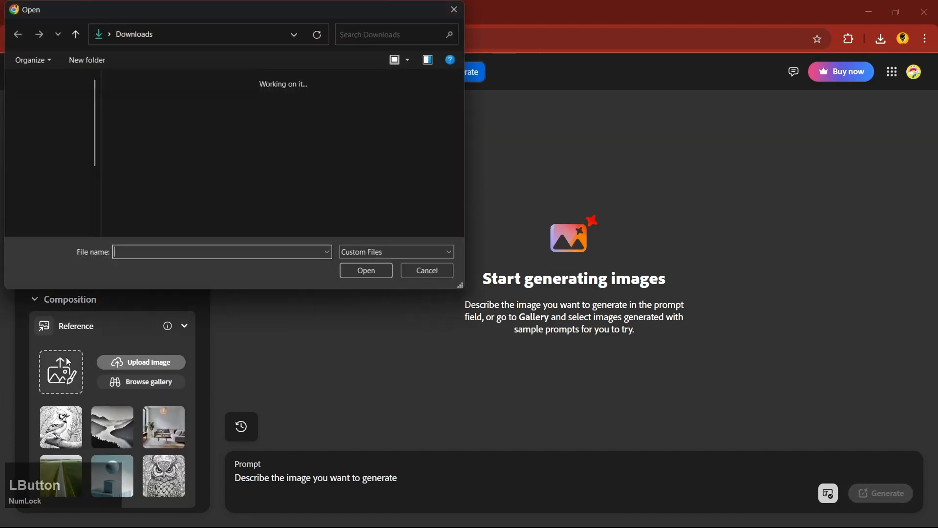
double_click(152, 126)
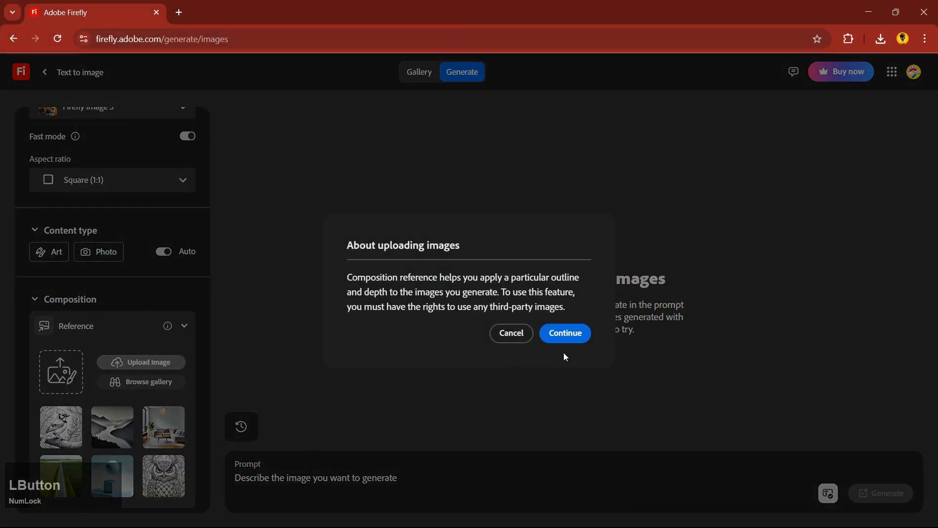
left_click(571, 337)
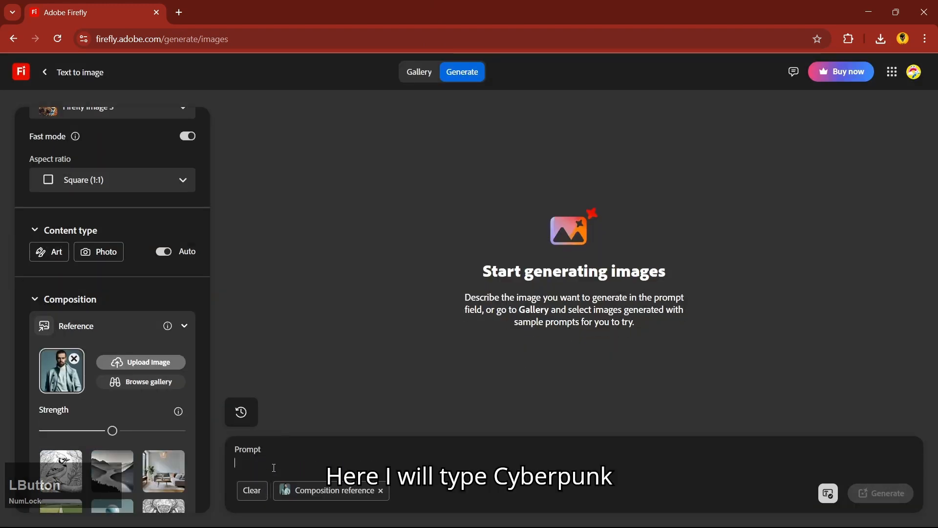
- Enter "cyberpunk aesthetics" as the image prompt
type("cyb")
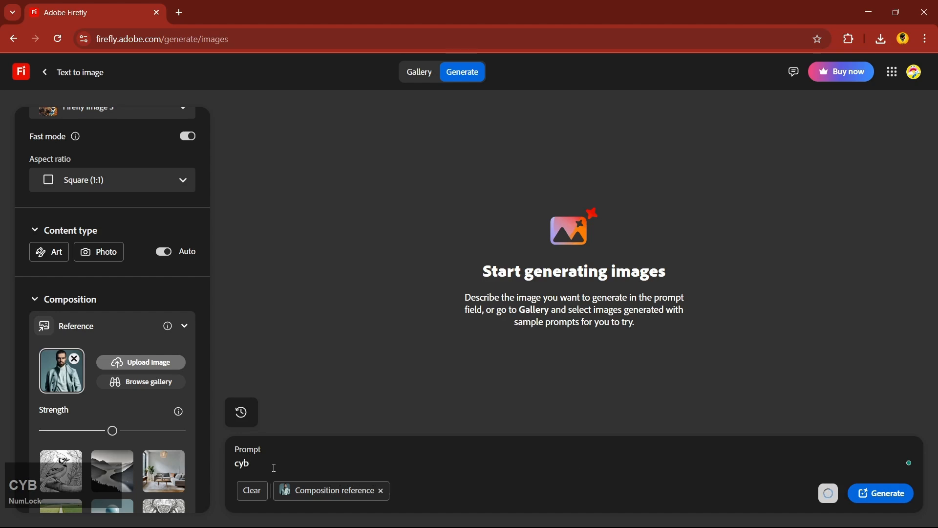
type("erpunk ")
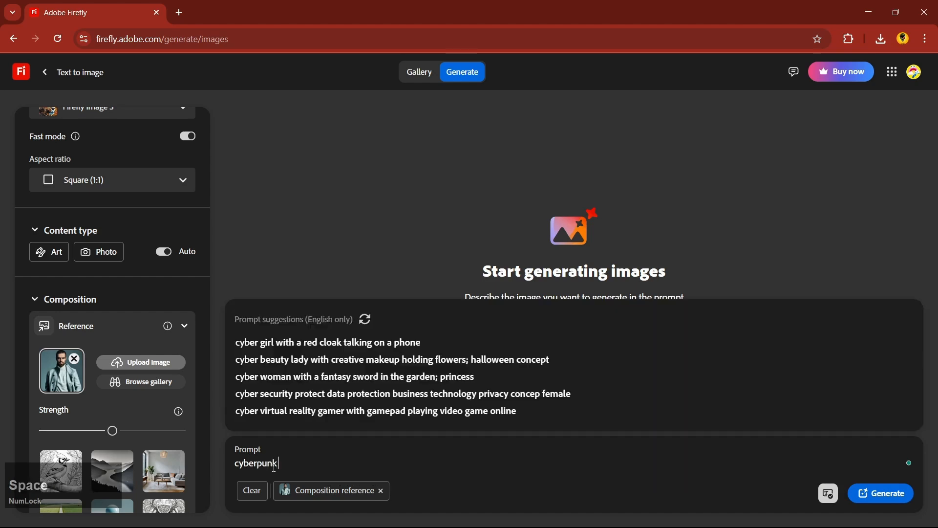
type("aesthe")
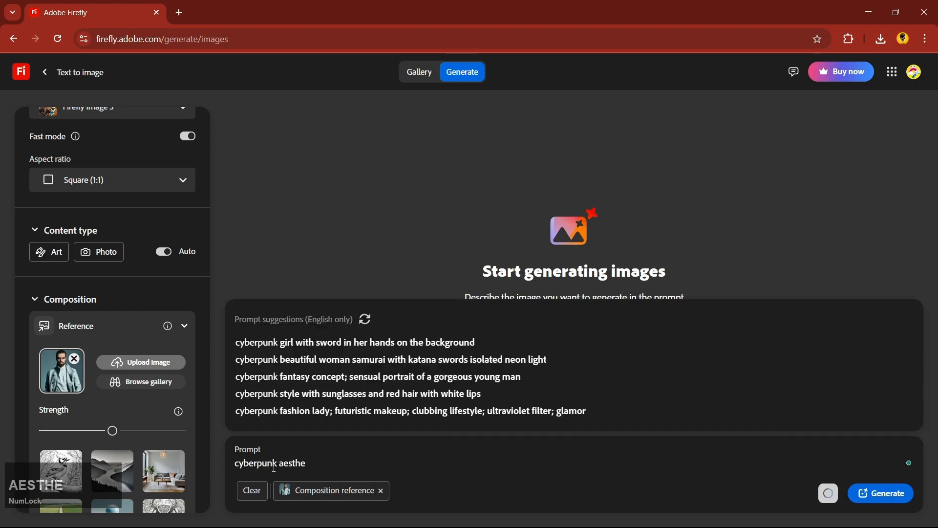
type("e")
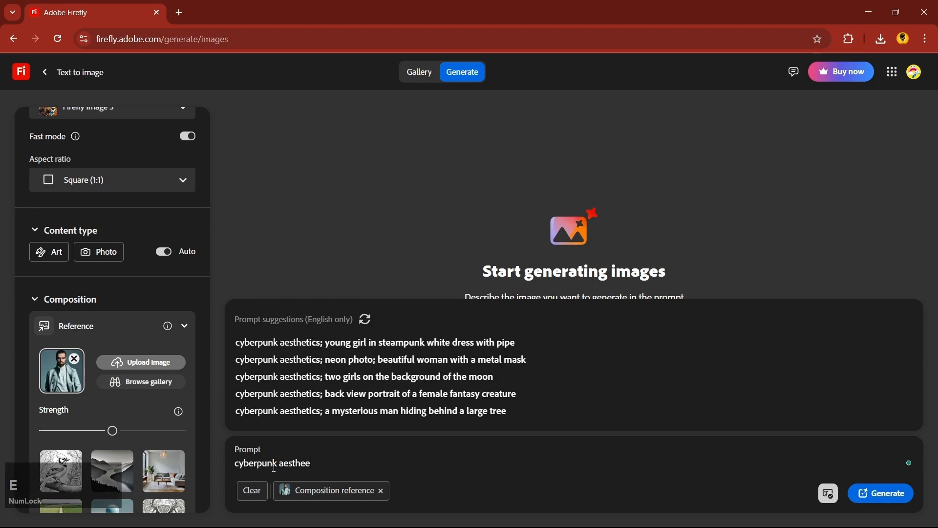
key("BackSpace")
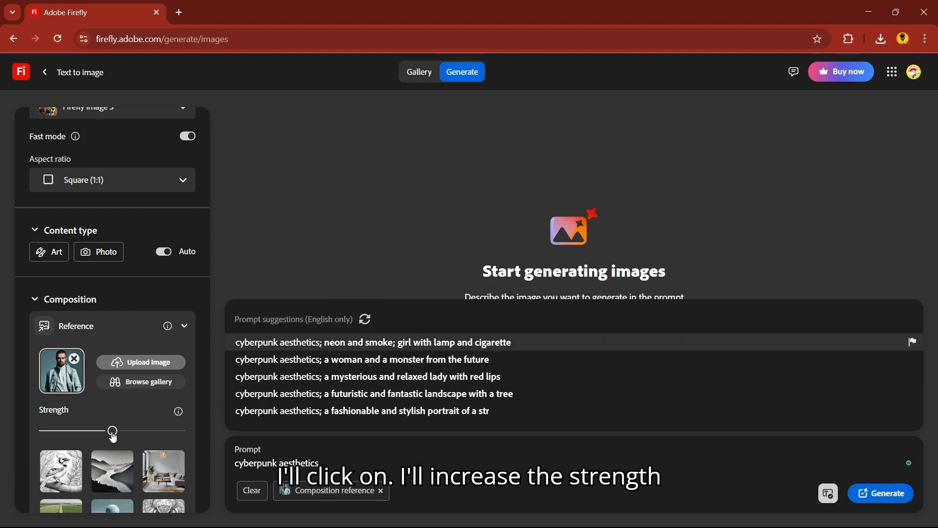
- Set the composition reference strength to its maximum, generate the images and dismiss the prompt-length tip
left_click_drag(113, 432, 212, 445)
left_click(867, 501)
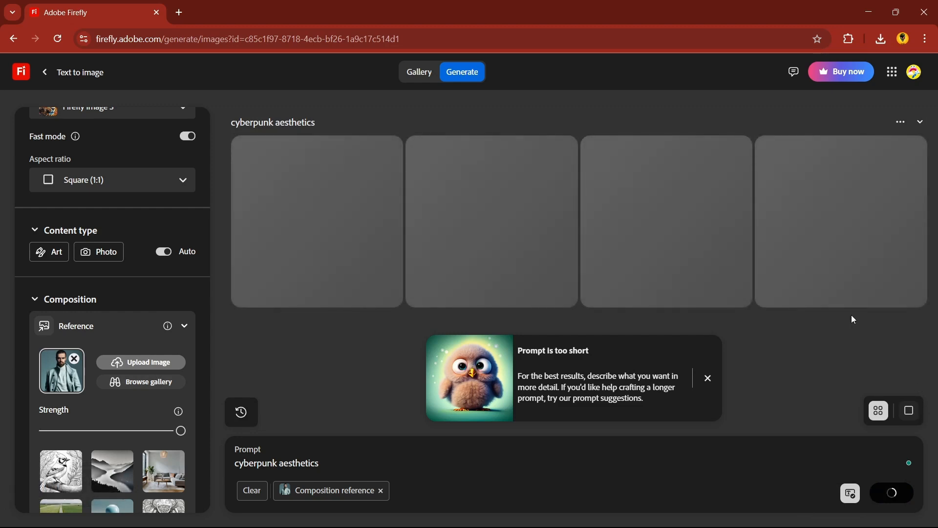
left_click(708, 379)
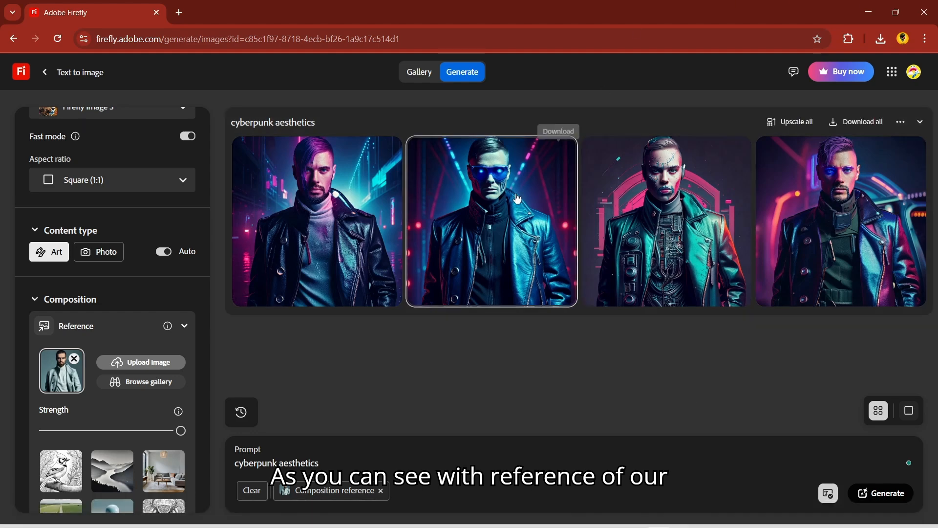
- View the generated cyberpunk portraits enlarged one after another, then close the preview
scroll(518, 199, "up", 1)
left_click(357, 199)
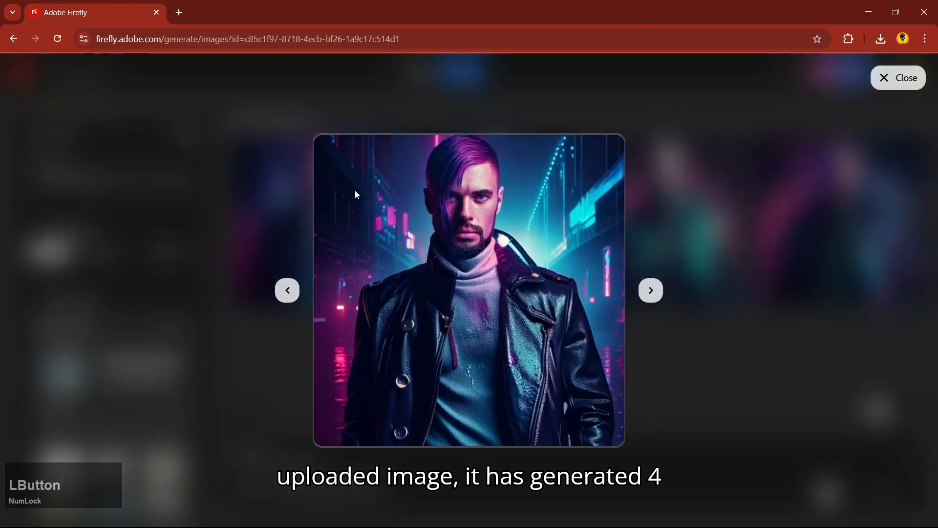
left_click(652, 292)
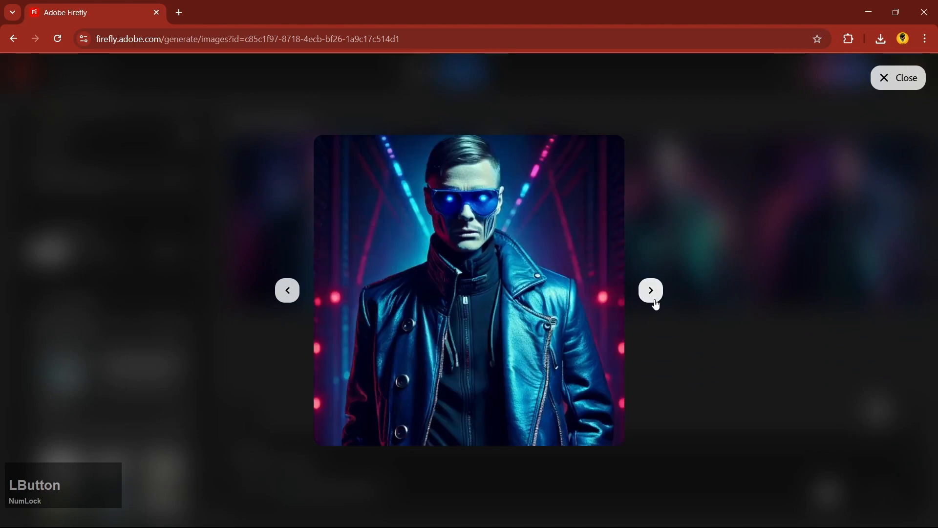
left_click(655, 293)
left_click(655, 299)
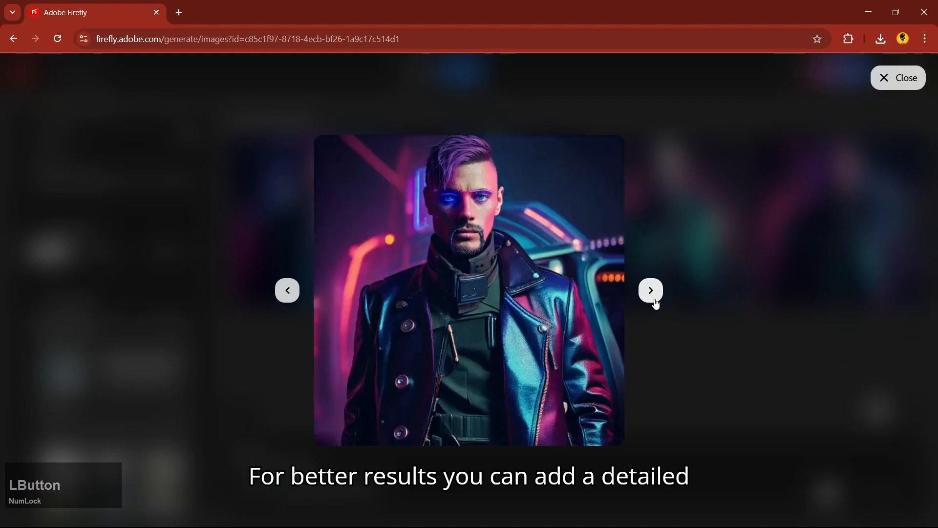
mouse_move(407, 276)
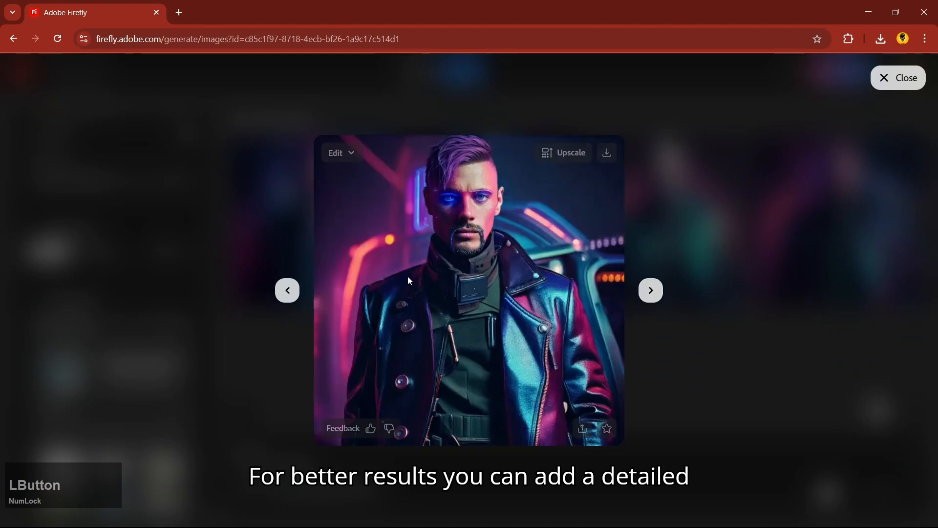
left_click(686, 201)
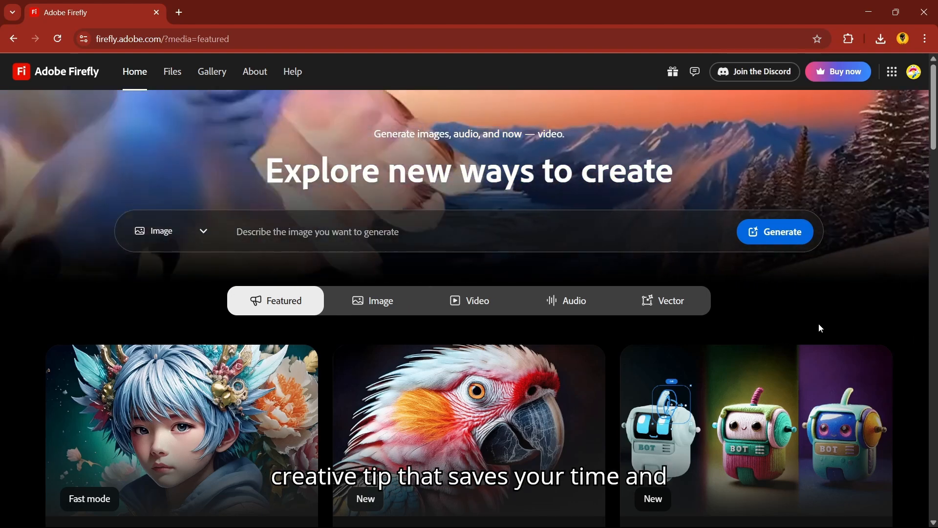
key("Tab")
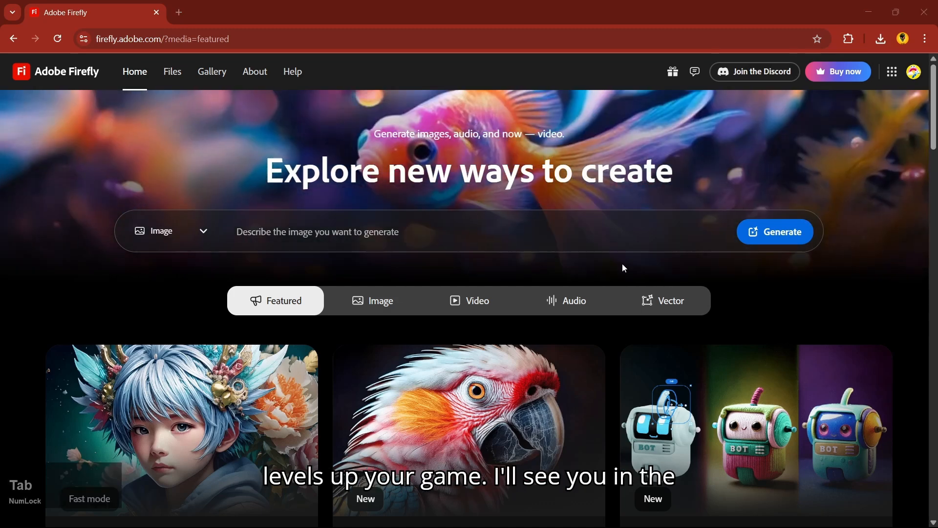
key("alt+Tab")
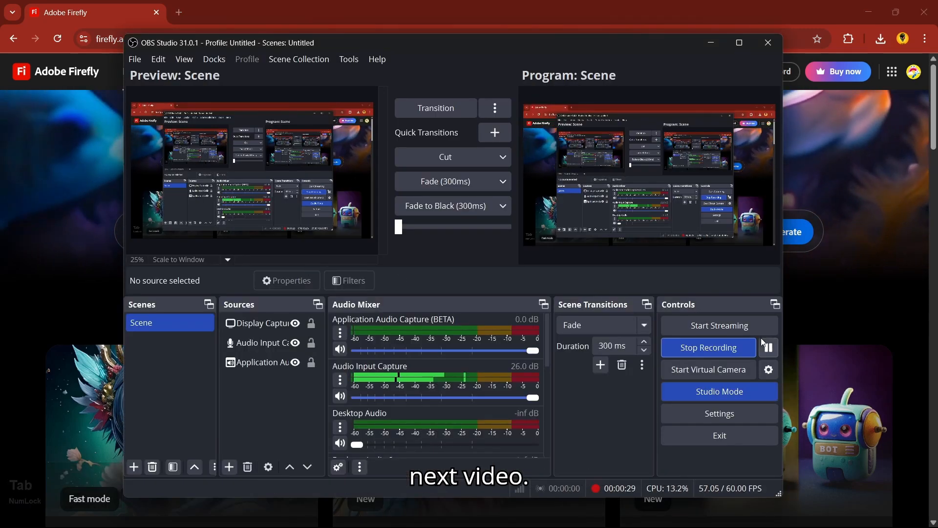